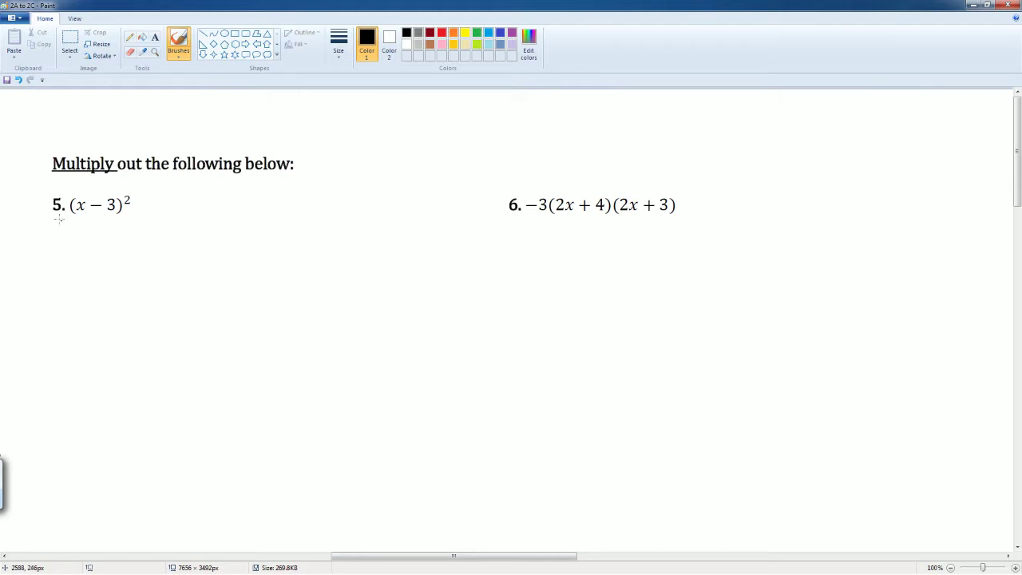
Zoom the worksheet to 200% so the heading and problem 5, (x − 3)², fill the view.
scroll(62, 223, down, 6)
scroll(63, 222, up, 6)
scroll(62, 223, up, 1)
drag(395, 553, 398, 553)
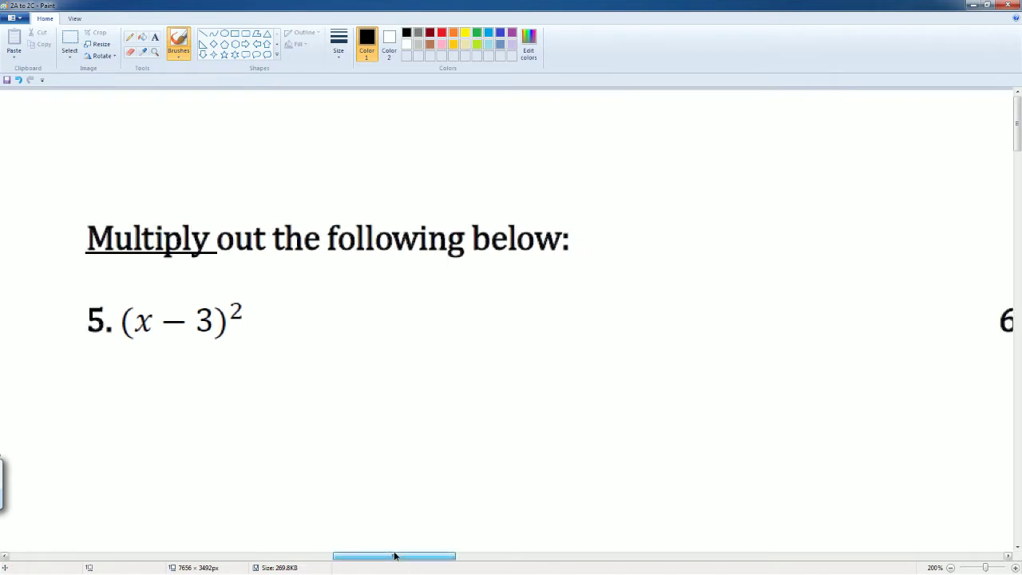
scroll(308, 403, down, 3)
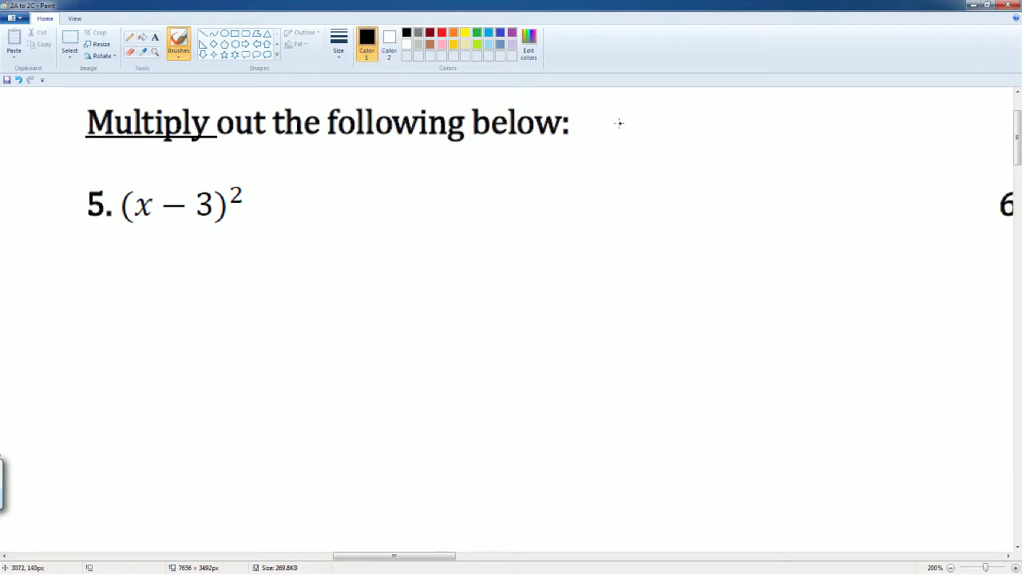
Handwrite the note 'x² = x·x expand' beside the heading in black.
mouse_move(619, 123)
mouse_down()
mouse_move(639, 155)
mouse_move(622, 158)
mouse_up()
drag(646, 106, 674, 130)
mouse_move(662, 140)
mouse_down()
mouse_move(708, 155)
mouse_move(689, 162)
mouse_up()
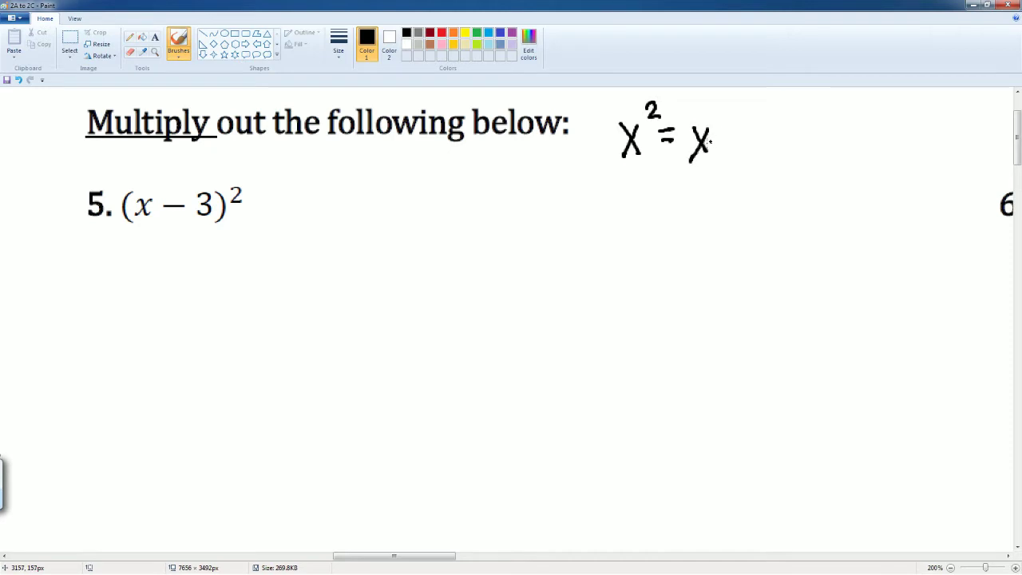
click(723, 140)
drag(738, 130, 755, 157)
drag(757, 130, 735, 163)
mouse_move(811, 144)
mouse_down()
mouse_move(846, 166)
mouse_move(877, 149)
mouse_move(896, 155)
mouse_up()
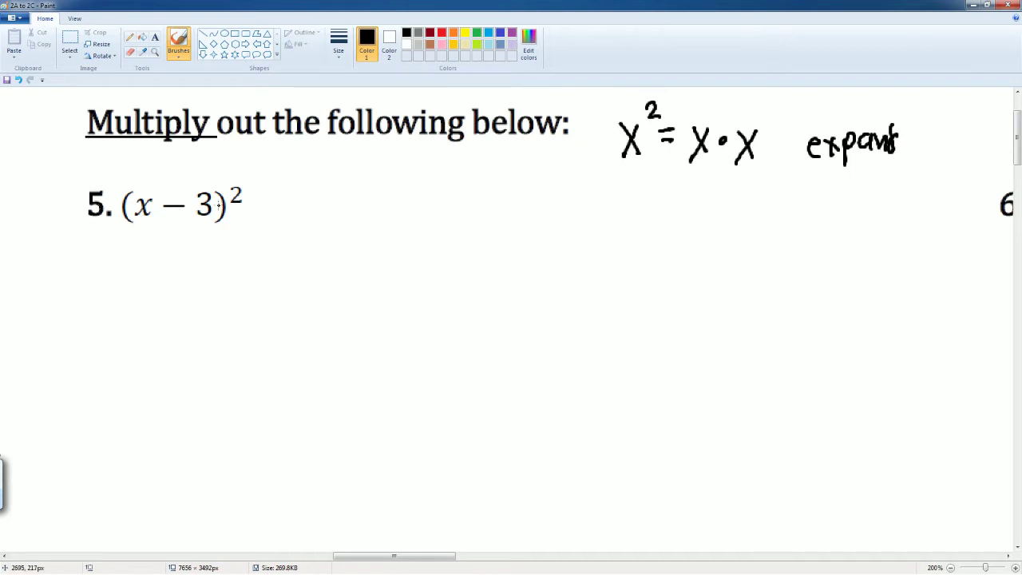
Write (x-3)(x-3) under problem 5.
mouse_move(132, 246)
mouse_down()
mouse_move(120, 284)
mouse_move(158, 284)
mouse_move(146, 285)
mouse_up()
drag(163, 271, 189, 285)
mouse_move(199, 245)
mouse_down()
mouse_move(211, 246)
mouse_move(209, 281)
mouse_up()
mouse_move(239, 240)
mouse_down()
mouse_move(227, 254)
mouse_move(232, 278)
mouse_up()
mouse_move(249, 248)
mouse_down()
mouse_move(263, 271)
mouse_move(247, 278)
mouse_up()
drag(267, 255, 275, 254)
drag(278, 248, 281, 276)
drag(297, 238, 316, 276)
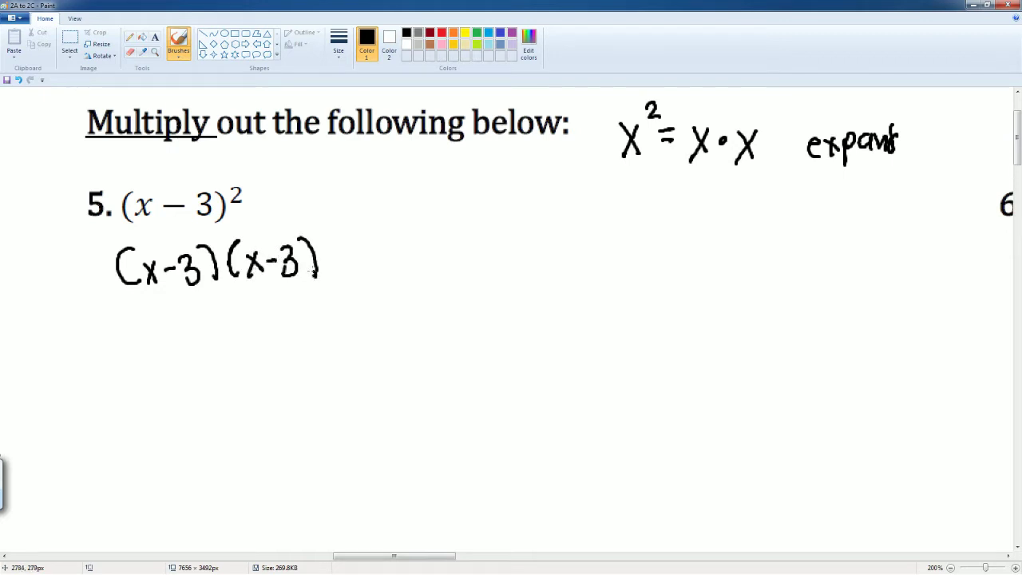
Draw the red and blue FOIL arrows and write x² and −3x beneath (x-3)(x-3).
click(442, 33)
mouse_move(153, 251)
mouse_down()
mouse_move(180, 224)
mouse_move(257, 230)
mouse_move(254, 243)
mouse_up()
mouse_move(108, 328)
mouse_down()
mouse_move(121, 349)
mouse_move(111, 354)
mouse_up()
drag(121, 316, 137, 322)
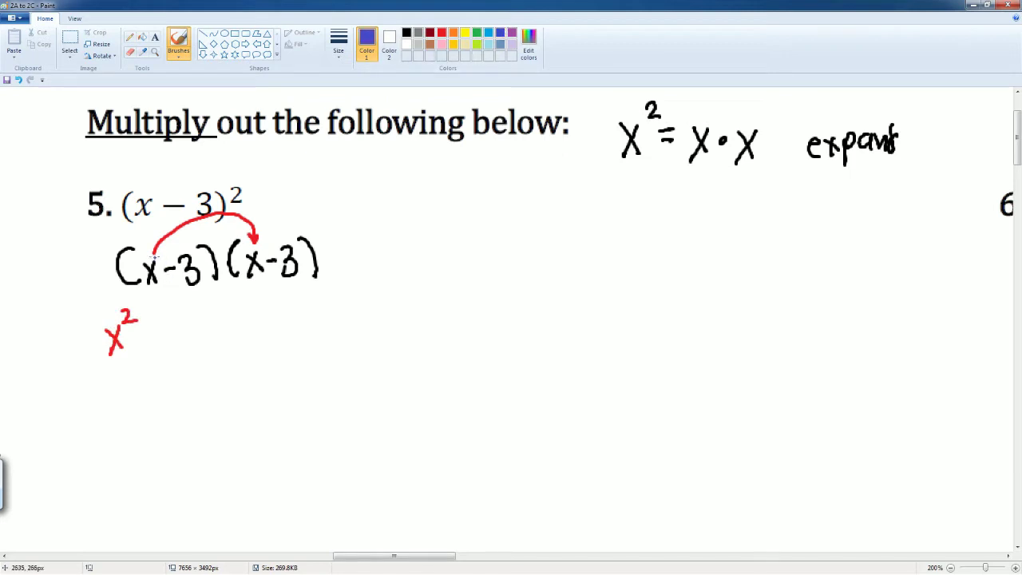
mouse_move(153, 254)
mouse_down()
mouse_move(205, 219)
mouse_move(273, 210)
mouse_move(278, 243)
mouse_up()
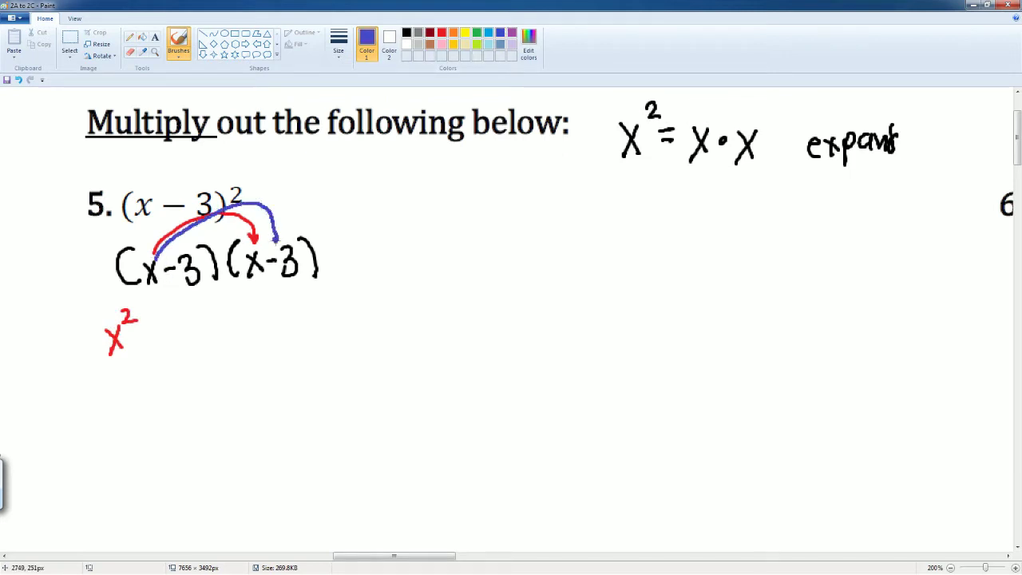
drag(143, 337, 158, 336)
drag(163, 321, 169, 350)
drag(187, 325, 205, 348)
drag(203, 326, 190, 351)
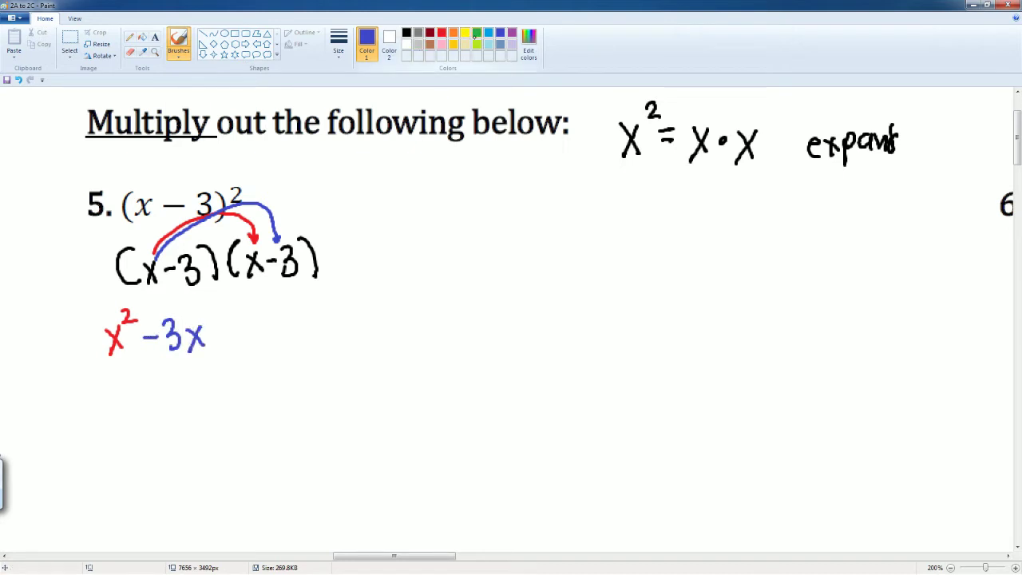
Add the green and purple arrows with −3x and +9, completing x² − 3x − 3x + 9.
click(477, 32)
mouse_move(182, 281)
mouse_down()
mouse_move(204, 302)
mouse_move(246, 279)
mouse_up()
drag(211, 341, 270, 348)
drag(269, 327, 255, 349)
click(512, 34)
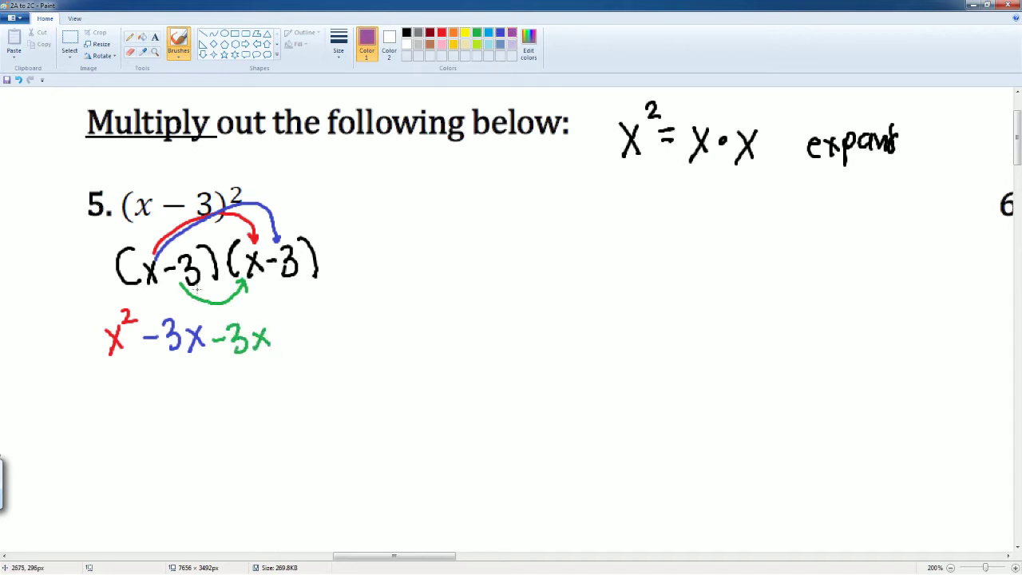
mouse_move(198, 285)
mouse_down()
mouse_move(268, 305)
mouse_move(281, 279)
mouse_move(289, 285)
mouse_up()
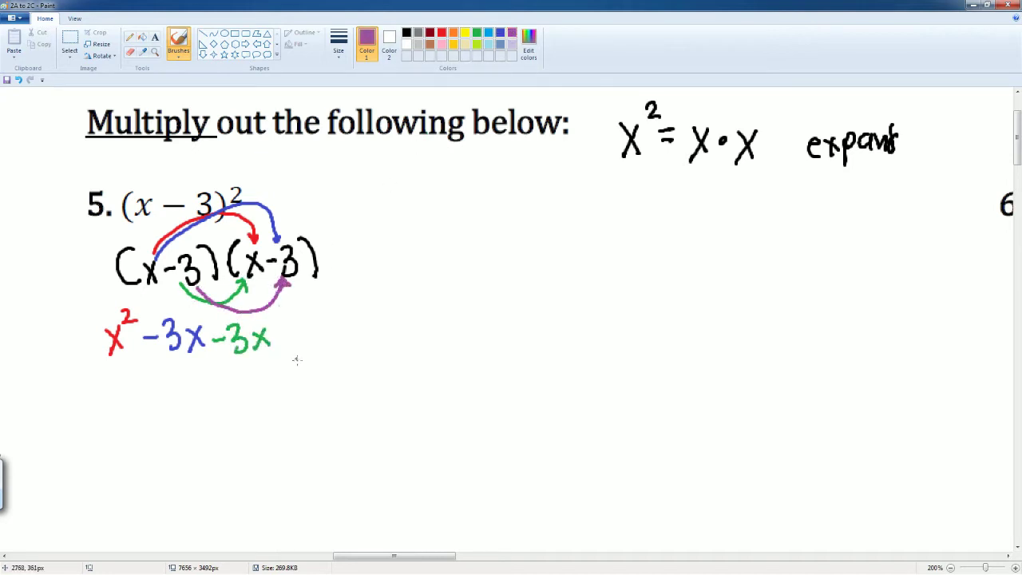
mouse_move(296, 319)
mouse_down()
mouse_move(294, 345)
mouse_move(307, 331)
mouse_up()
mouse_move(324, 316)
mouse_down()
mouse_move(313, 321)
mouse_move(330, 348)
mouse_up()
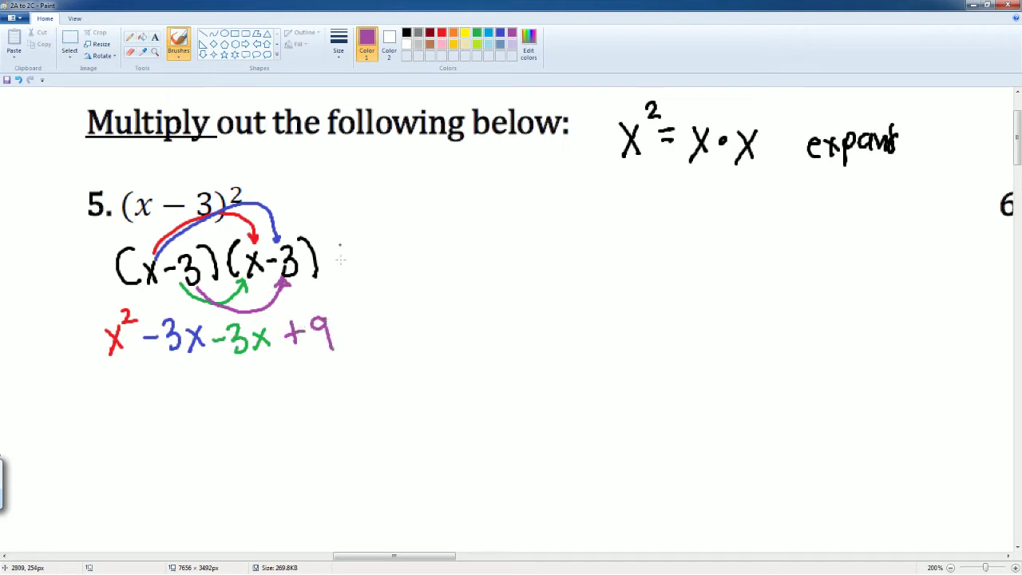
In black, bracket the two −3x terms and write the answer x² − 6x + 9.
click(407, 32)
mouse_move(163, 353)
mouse_down()
mouse_move(221, 369)
mouse_move(268, 351)
mouse_move(267, 368)
mouse_up()
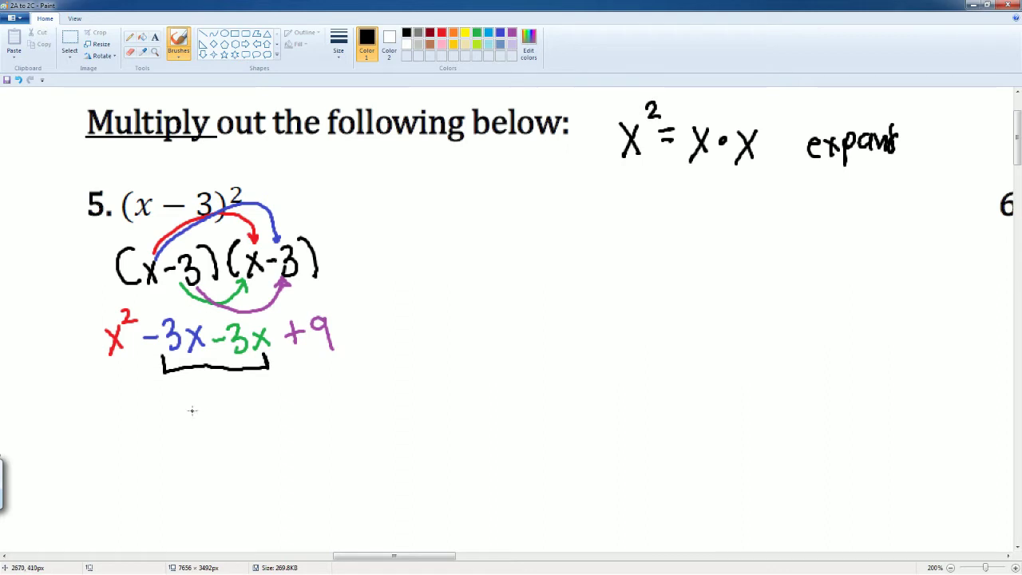
drag(189, 413, 249, 428)
drag(249, 410, 235, 430)
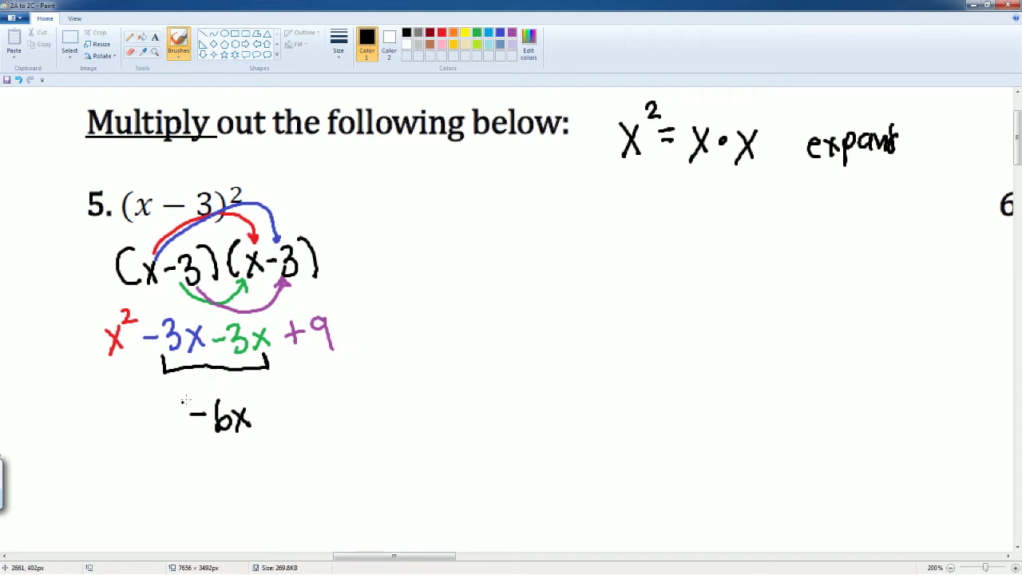
drag(130, 417, 145, 441)
drag(146, 418, 131, 449)
mouse_move(136, 399)
mouse_down()
mouse_move(143, 417)
mouse_move(158, 415)
mouse_up()
drag(295, 404, 295, 431)
mouse_move(288, 418)
mouse_down()
mouse_move(310, 417)
mouse_move(334, 436)
mouse_up()
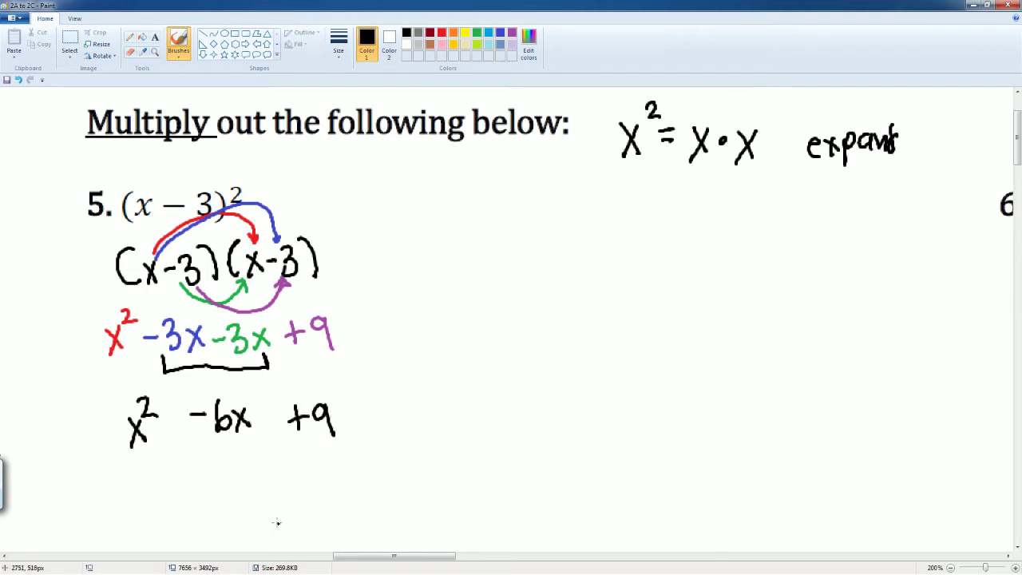
drag(399, 562, 517, 568)
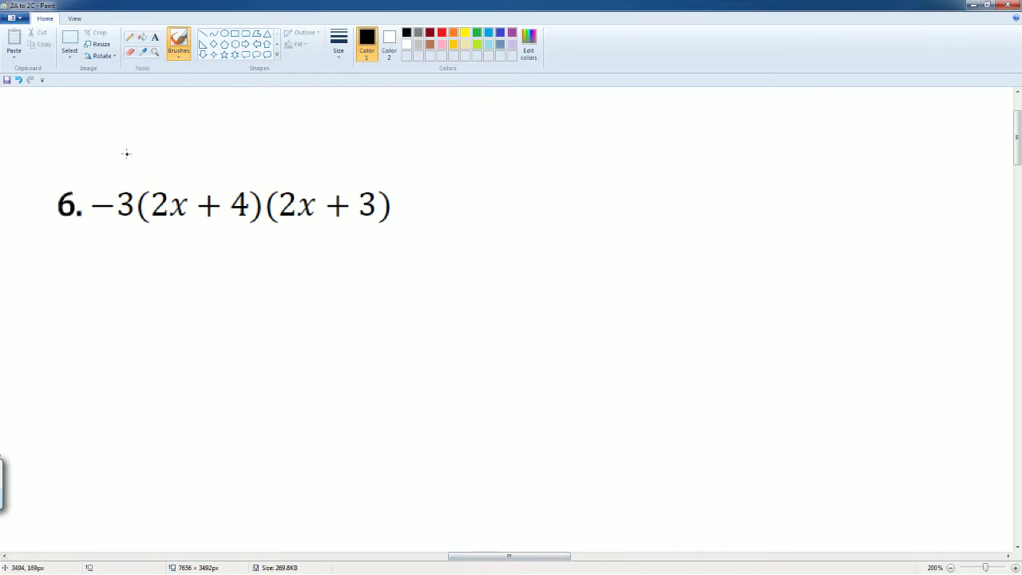
Move the factor (2x + 3) to the right to make room.
click(70, 44)
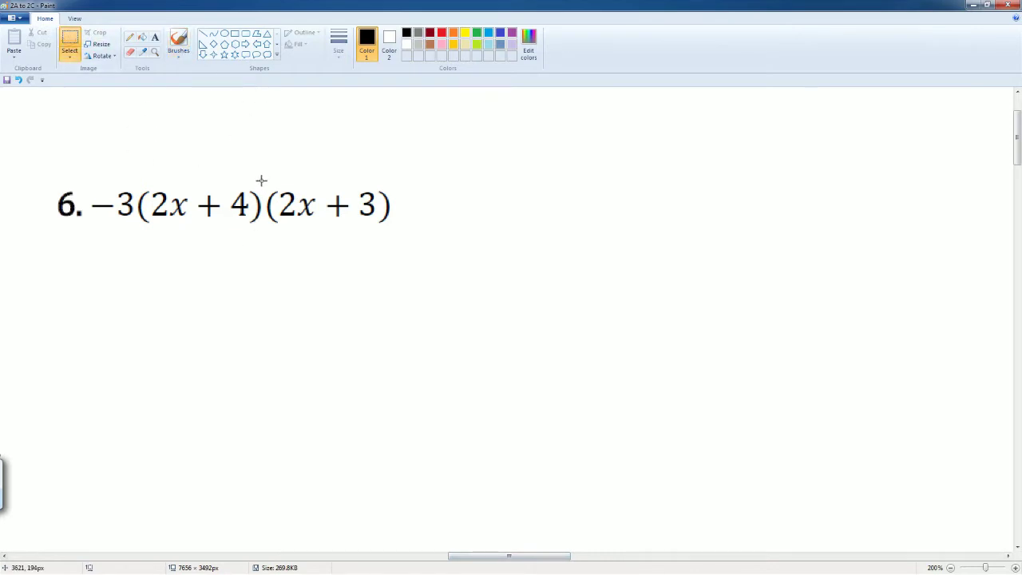
mouse_move(264, 179)
mouse_down()
mouse_move(305, 224)
mouse_move(409, 243)
mouse_up()
drag(311, 206, 476, 202)
click(161, 267)
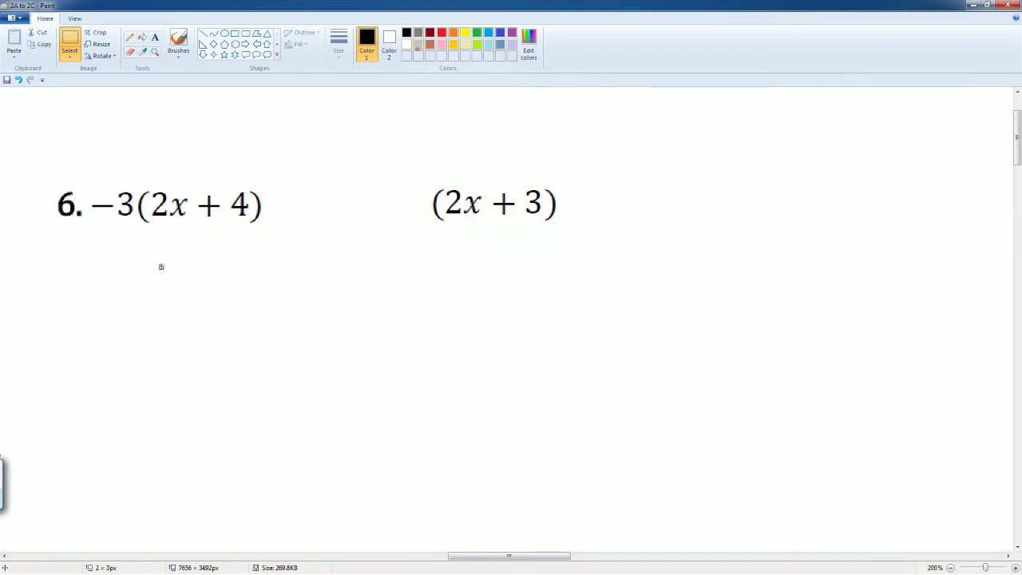
Draw red and blue arrows from −3 to 2x and 4, writing −6x − 12 beneath.
click(442, 33)
click(178, 41)
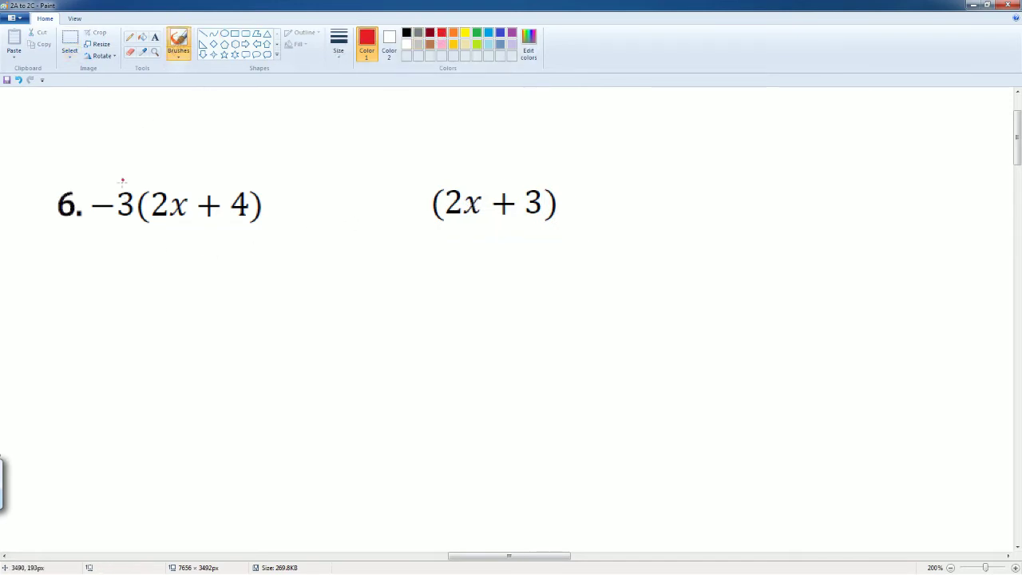
mouse_move(120, 182)
mouse_down()
mouse_move(171, 178)
mouse_move(171, 189)
mouse_up()
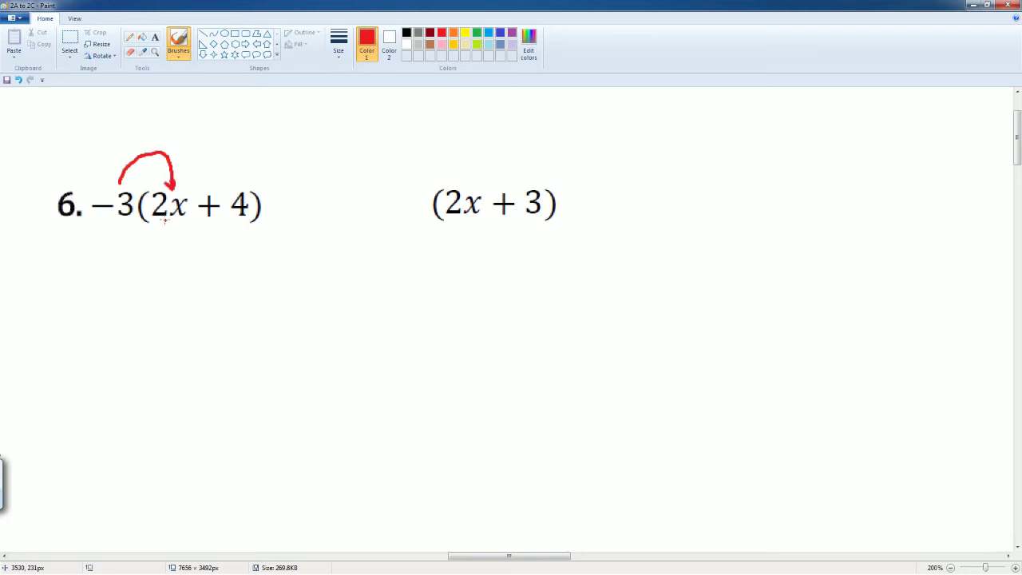
drag(99, 249, 125, 248)
mouse_move(141, 235)
mouse_down()
mouse_move(136, 257)
mouse_move(177, 269)
mouse_up()
drag(177, 246, 161, 270)
click(499, 33)
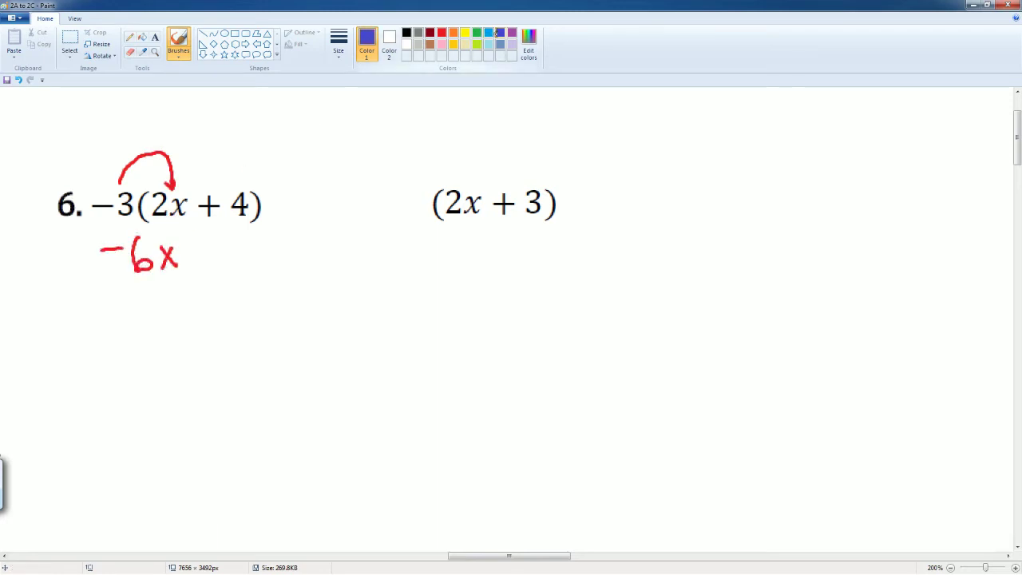
mouse_move(115, 188)
mouse_down()
mouse_move(177, 134)
mouse_move(230, 190)
mouse_up()
mouse_move(189, 254)
mouse_down()
mouse_move(209, 253)
mouse_move(222, 275)
mouse_up()
mouse_move(229, 246)
mouse_down()
mouse_move(243, 242)
mouse_move(255, 270)
mouse_up()
Move (2x + 3) back beside −3(2x + 4).
click(69, 40)
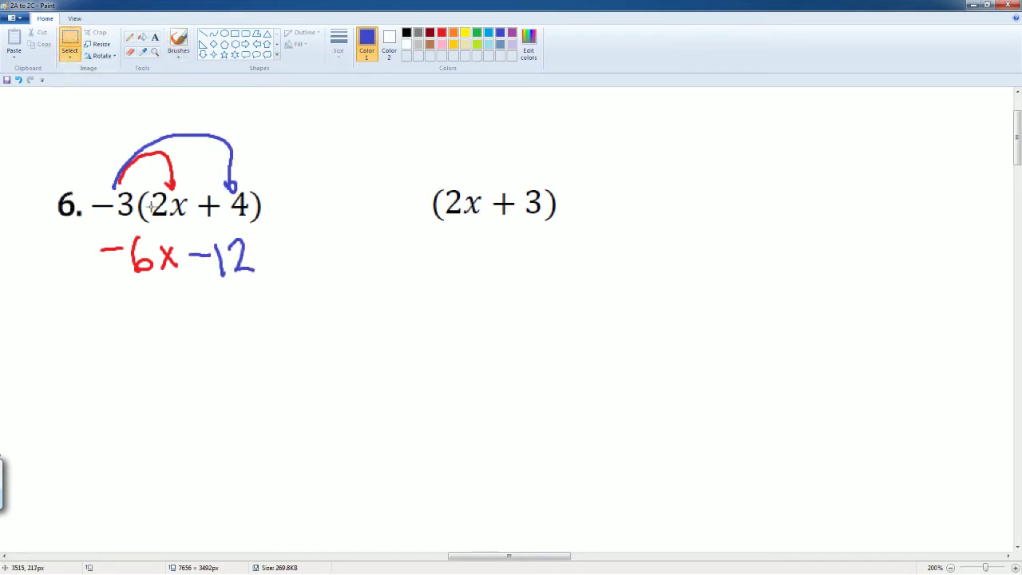
drag(426, 169, 580, 249)
drag(513, 205, 352, 207)
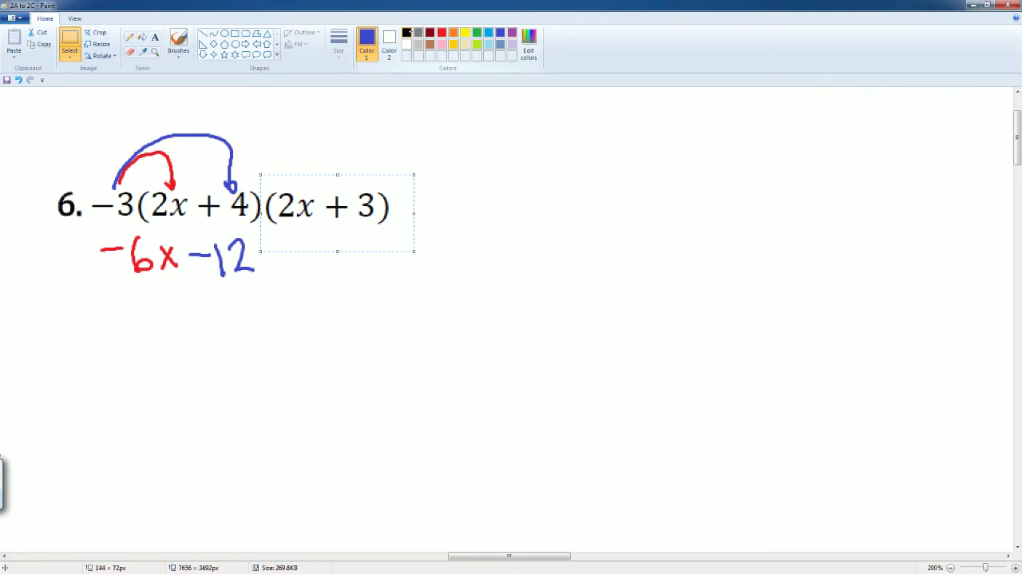
In black, put parentheses around −6x − 12 and write (2x + 3) after it.
click(407, 33)
click(178, 41)
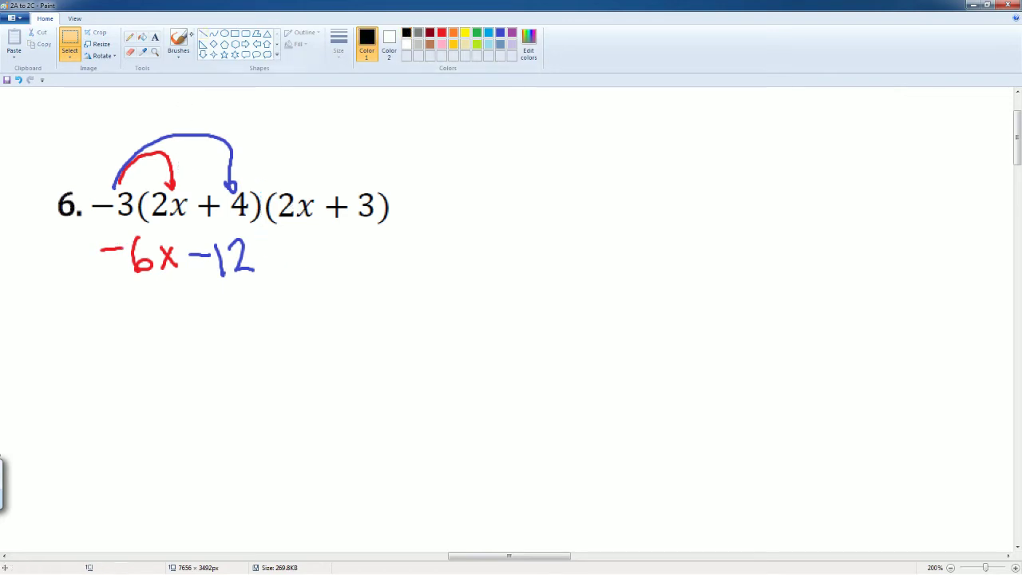
mouse_move(98, 237)
mouse_down()
mouse_move(87, 249)
mouse_move(99, 278)
mouse_up()
drag(258, 236, 259, 279)
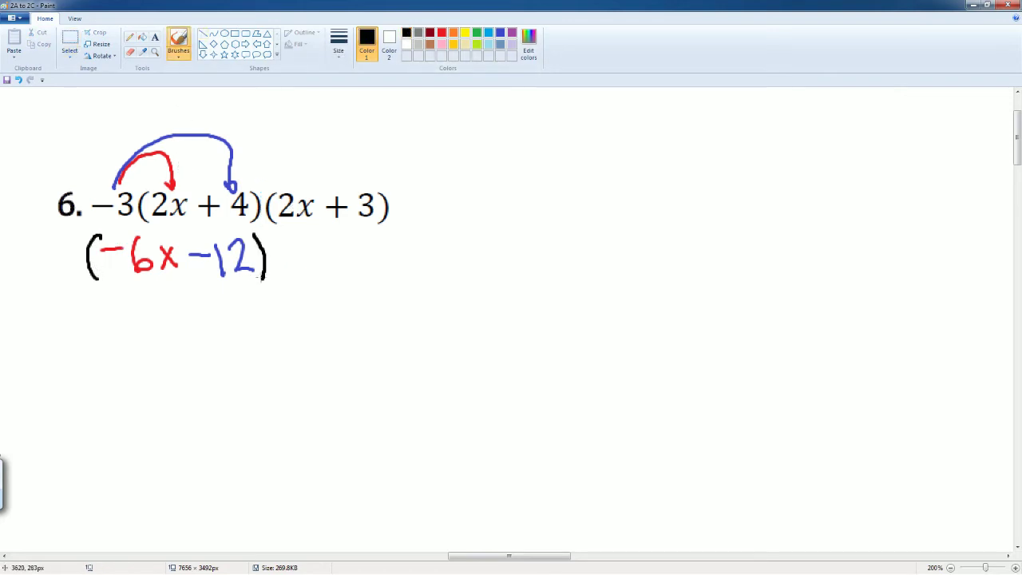
mouse_move(284, 241)
mouse_down()
mouse_move(279, 279)
mouse_move(302, 254)
mouse_move(310, 273)
mouse_up()
mouse_move(313, 252)
mouse_down()
mouse_move(327, 276)
mouse_move(316, 276)
mouse_up()
mouse_move(345, 249)
mouse_down()
mouse_move(346, 271)
mouse_move(357, 260)
mouse_up()
mouse_move(363, 249)
mouse_down()
mouse_move(376, 268)
mouse_move(366, 281)
mouse_up()
drag(380, 242, 390, 278)
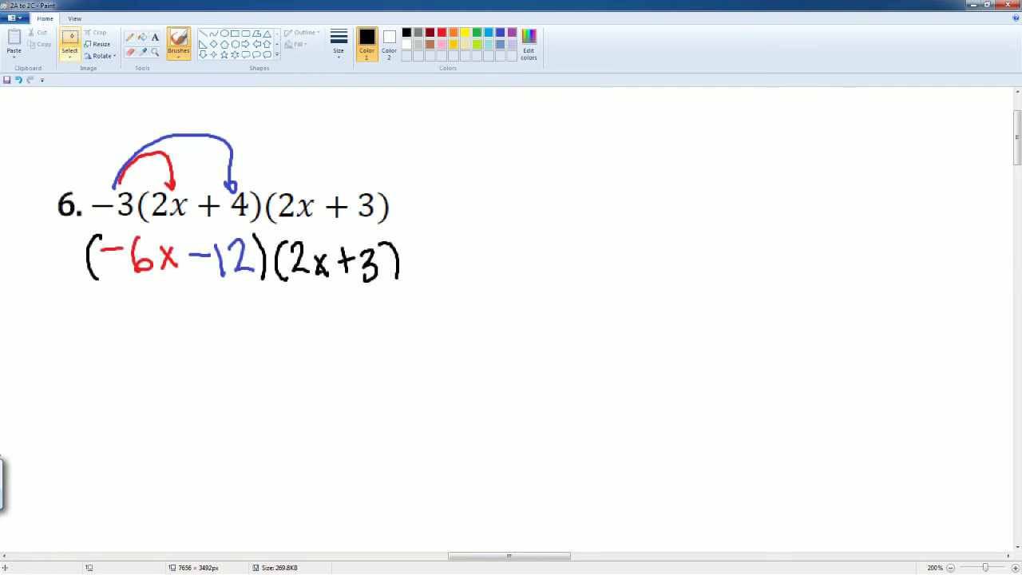
Move the (−6x − 12)(2x + 3) line further down the page.
click(69, 41)
drag(77, 234, 435, 309)
drag(217, 254, 226, 321)
click(247, 248)
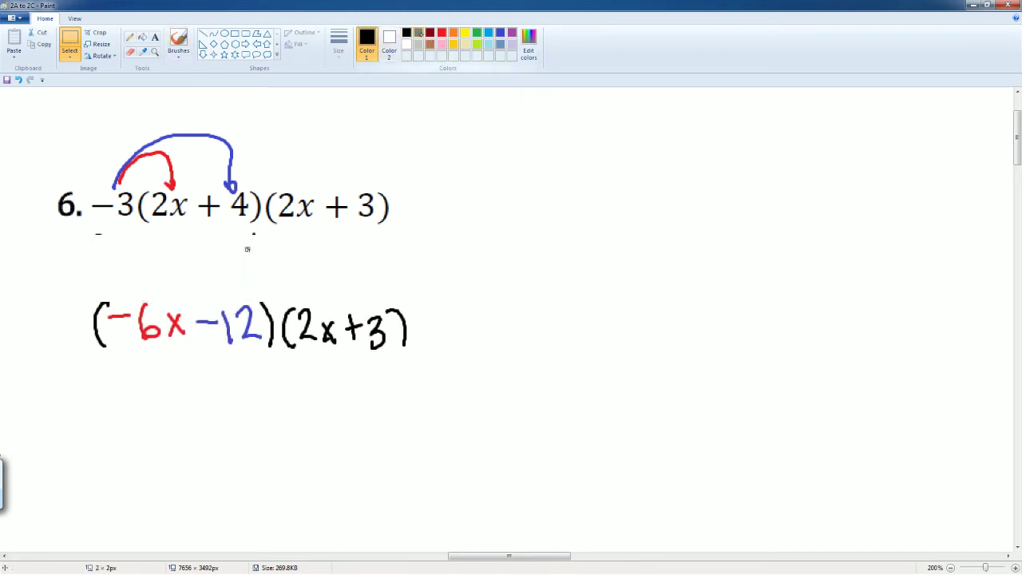
click(441, 32)
Draw the red and green arrows from −6x, writing −12x² and −18x below.
click(178, 40)
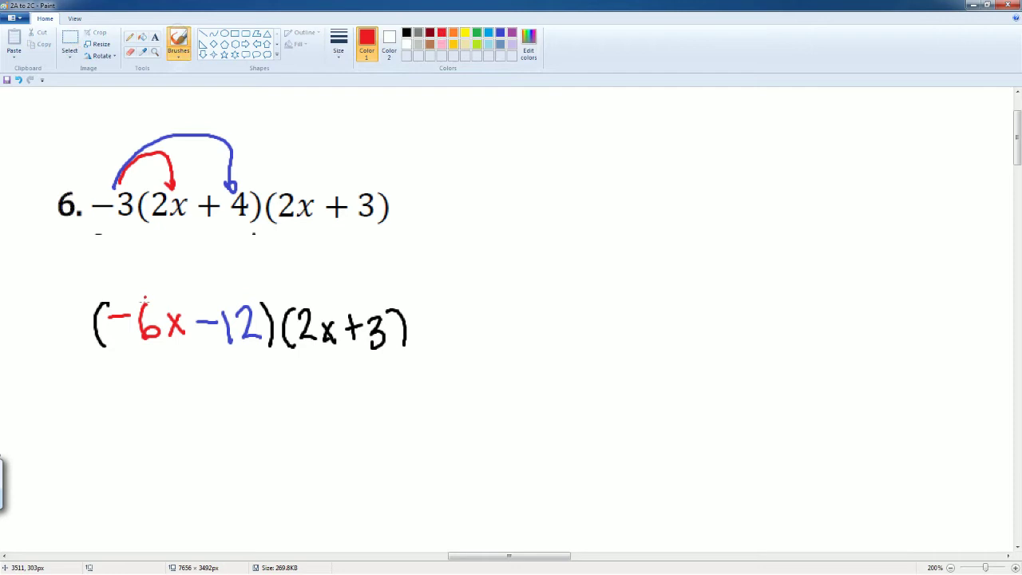
mouse_move(160, 293)
mouse_down()
mouse_move(245, 243)
mouse_move(326, 296)
mouse_move(320, 302)
mouse_move(331, 299)
mouse_up()
mouse_move(106, 383)
mouse_down()
mouse_move(127, 383)
mouse_move(141, 407)
mouse_move(166, 409)
mouse_up()
drag(169, 388, 190, 414)
mouse_move(195, 376)
mouse_down()
mouse_move(178, 412)
mouse_move(208, 382)
mouse_up()
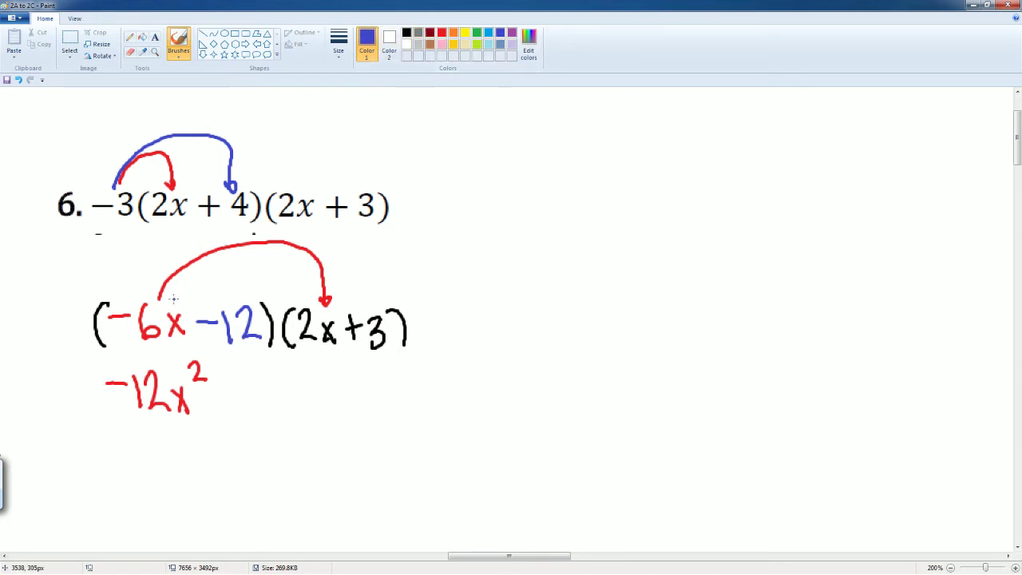
click(476, 34)
mouse_move(181, 300)
mouse_down()
mouse_move(192, 278)
mouse_move(372, 254)
mouse_move(376, 303)
mouse_up()
drag(215, 394, 233, 396)
drag(246, 383, 250, 415)
mouse_move(267, 388)
mouse_down()
mouse_move(259, 399)
mouse_move(264, 391)
mouse_up()
mouse_move(279, 391)
mouse_down()
mouse_move(295, 418)
mouse_move(282, 417)
mouse_up()
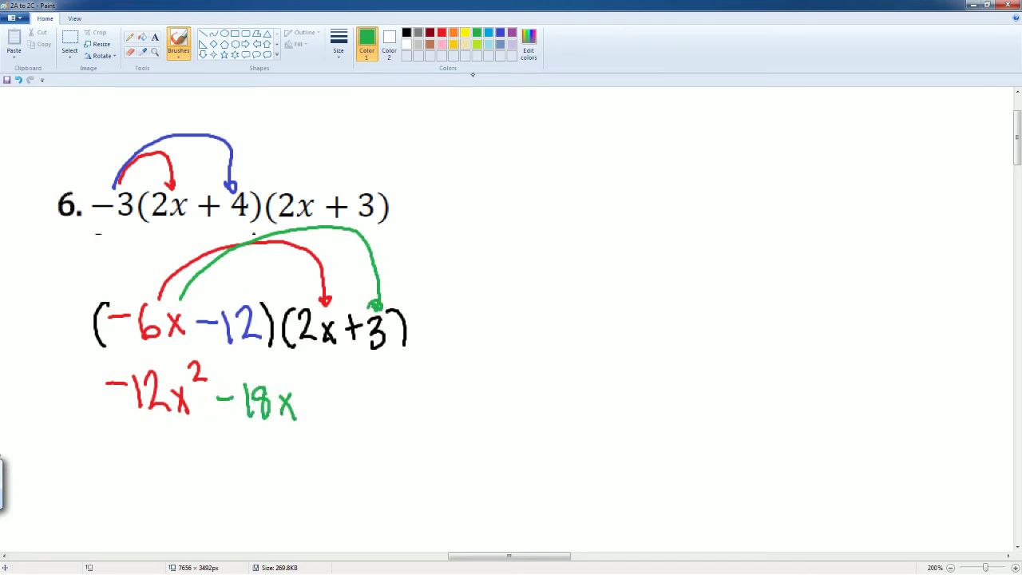
Draw the blue and purple arrows from −12, writing −24x and −36 after −18x.
click(500, 33)
drag(256, 347, 316, 348)
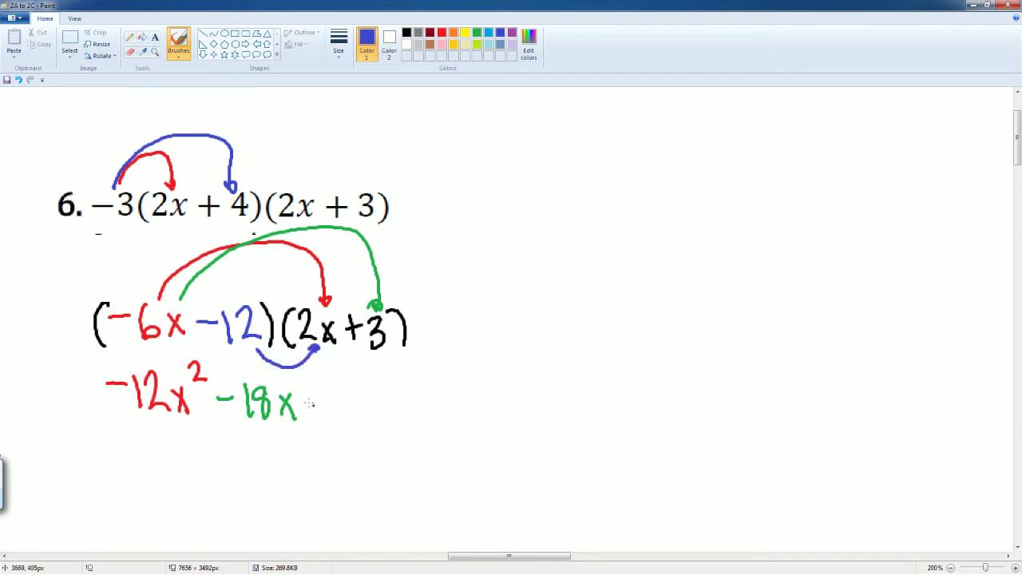
mouse_move(314, 410)
mouse_down()
mouse_move(353, 421)
mouse_move(366, 403)
mouse_up()
drag(364, 388, 366, 423)
drag(378, 396, 392, 416)
drag(391, 395, 378, 419)
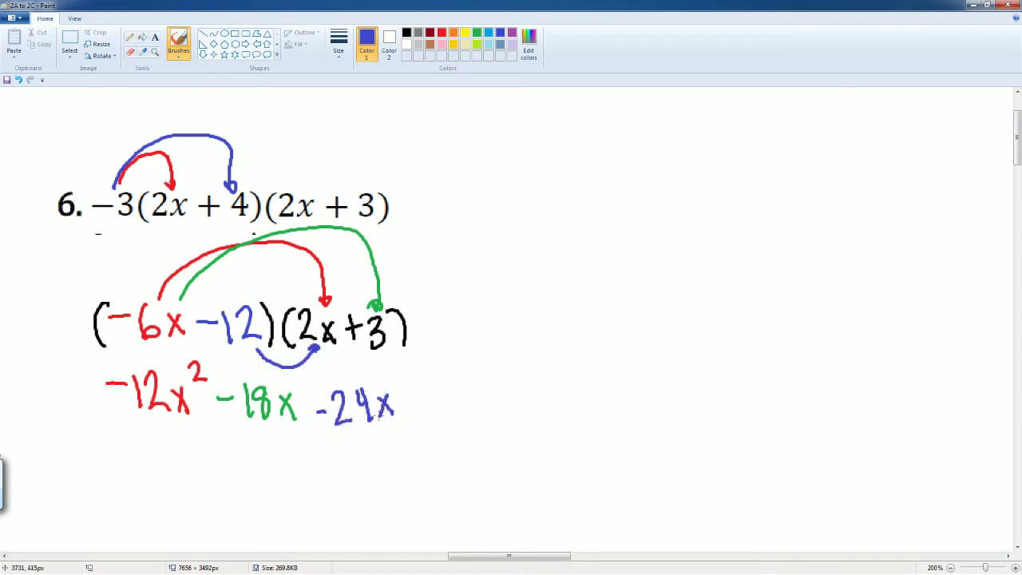
click(512, 32)
drag(269, 352, 364, 346)
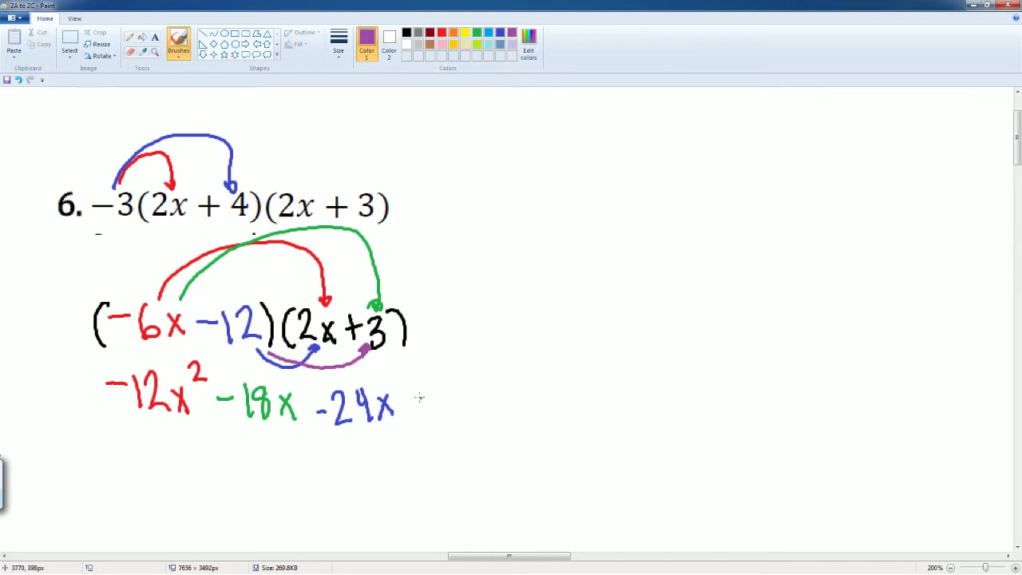
mouse_move(412, 401)
mouse_down()
mouse_move(444, 407)
mouse_move(436, 424)
mouse_up()
mouse_move(478, 384)
mouse_down()
mouse_move(462, 412)
mouse_move(466, 404)
mouse_up()
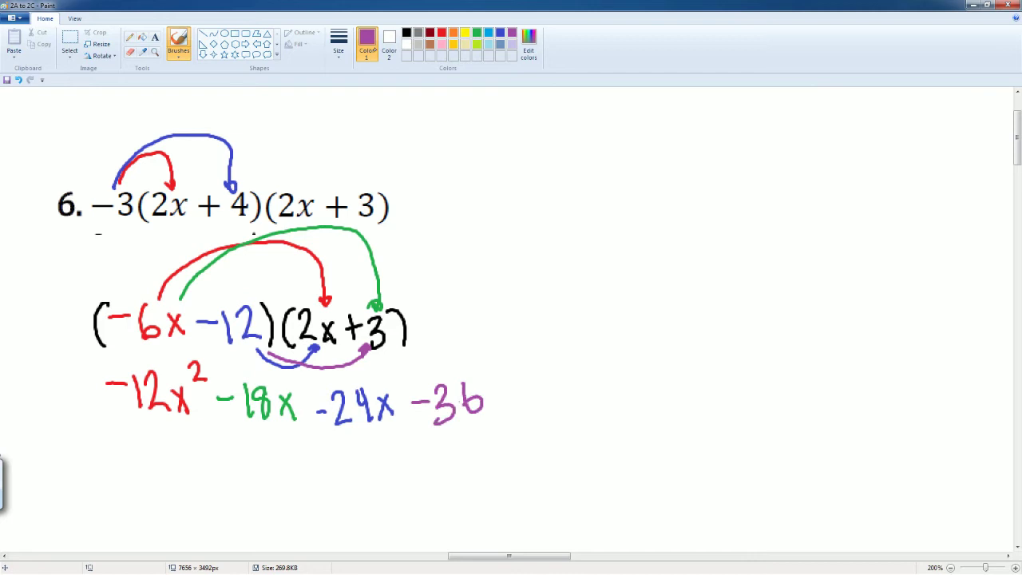
In black, bracket −18x and −24x and work out the side sum −42.
click(405, 33)
mouse_move(232, 426)
mouse_down()
mouse_move(343, 439)
mouse_move(401, 431)
mouse_up()
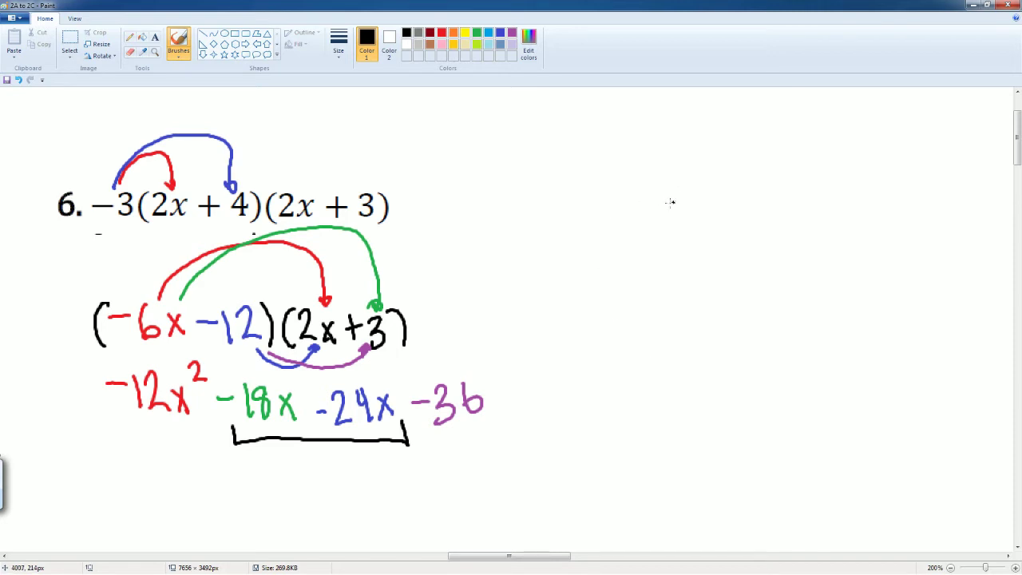
drag(675, 200, 696, 198)
drag(701, 184, 704, 211)
mouse_move(725, 190)
mouse_down()
mouse_move(715, 196)
mouse_move(723, 190)
mouse_up()
mouse_move(661, 225)
mouse_down()
mouse_move(661, 248)
mouse_move(677, 235)
mouse_up()
mouse_move(691, 228)
mouse_down()
mouse_move(733, 254)
mouse_move(729, 294)
mouse_up()
drag(699, 163, 700, 171)
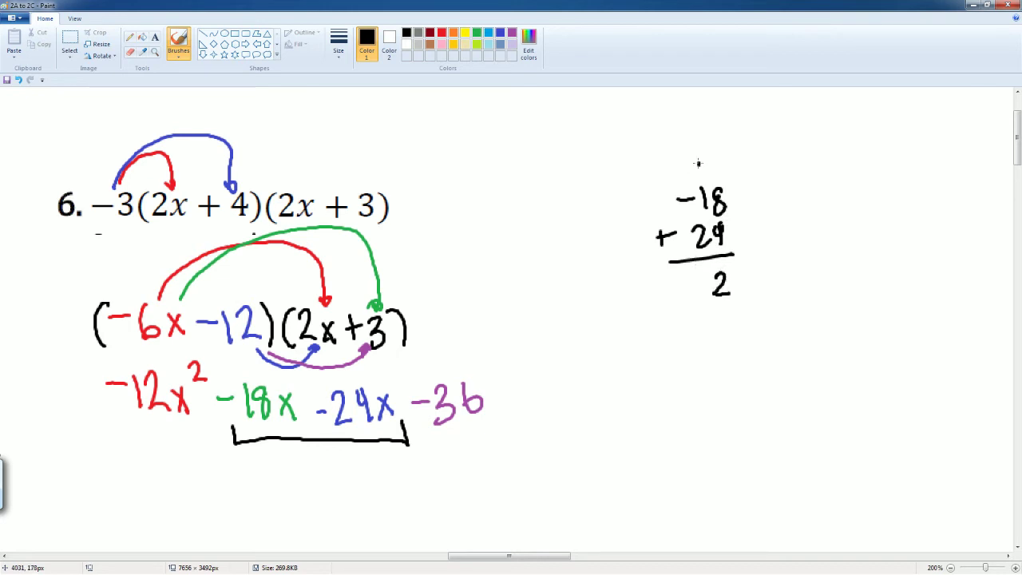
drag(698, 275, 711, 288)
mouse_move(706, 275)
mouse_down()
mouse_move(705, 300)
mouse_move(686, 289)
mouse_up()
Write the simplified answer −12x² − 42x − 36.
mouse_move(267, 489)
mouse_down()
mouse_move(317, 488)
mouse_move(310, 510)
mouse_move(341, 506)
mouse_up()
mouse_move(347, 488)
mouse_down()
mouse_move(364, 505)
mouse_move(352, 508)
mouse_up()
drag(155, 496, 173, 495)
mouse_move(181, 486)
mouse_down()
mouse_move(188, 479)
mouse_move(192, 513)
mouse_up()
drag(196, 481, 221, 511)
mouse_move(227, 486)
mouse_down()
mouse_move(242, 511)
mouse_move(230, 519)
mouse_up()
drag(232, 466, 254, 481)
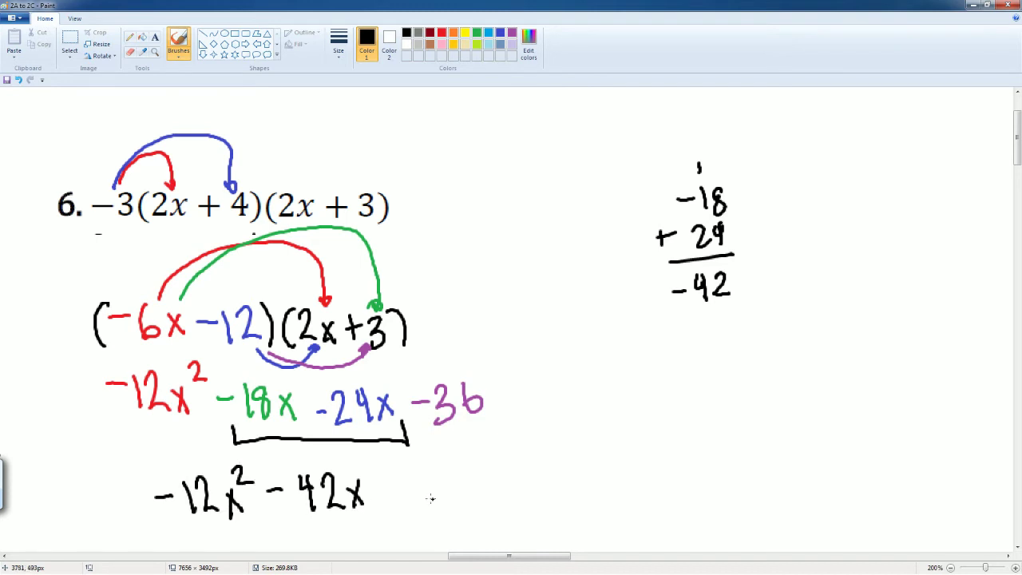
drag(387, 493, 403, 492)
drag(407, 471, 410, 509)
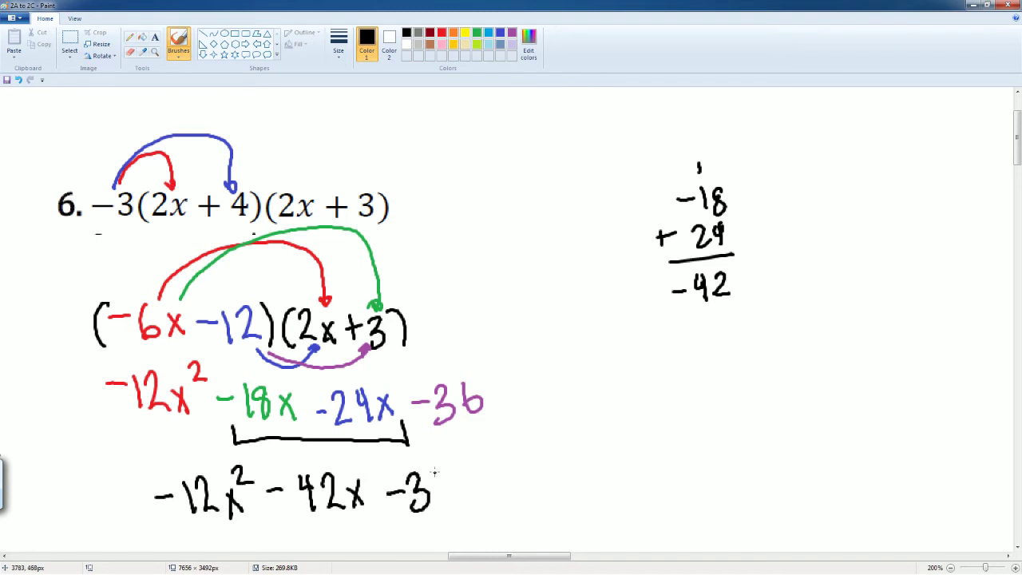
drag(445, 472, 450, 502)
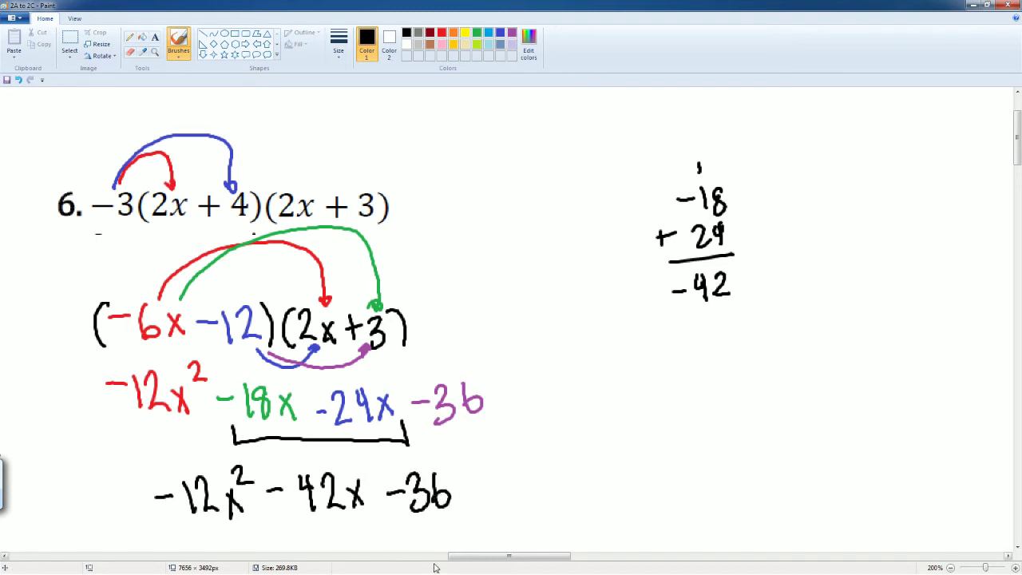
drag(468, 557, 374, 559)
Bring problem 7 into view and begin its red distribution arrows.
scroll(319, 506, down, 15)
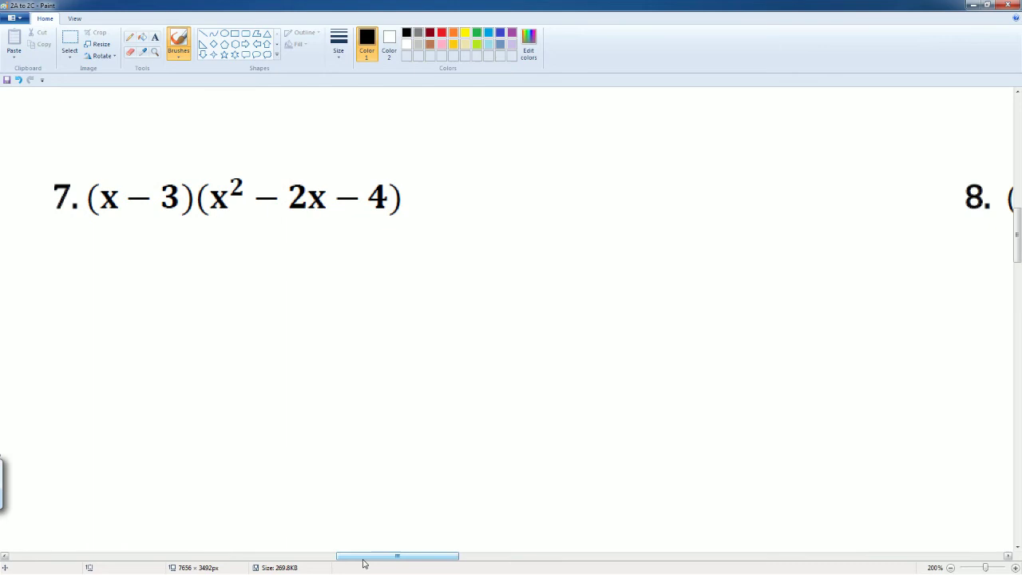
click(441, 33)
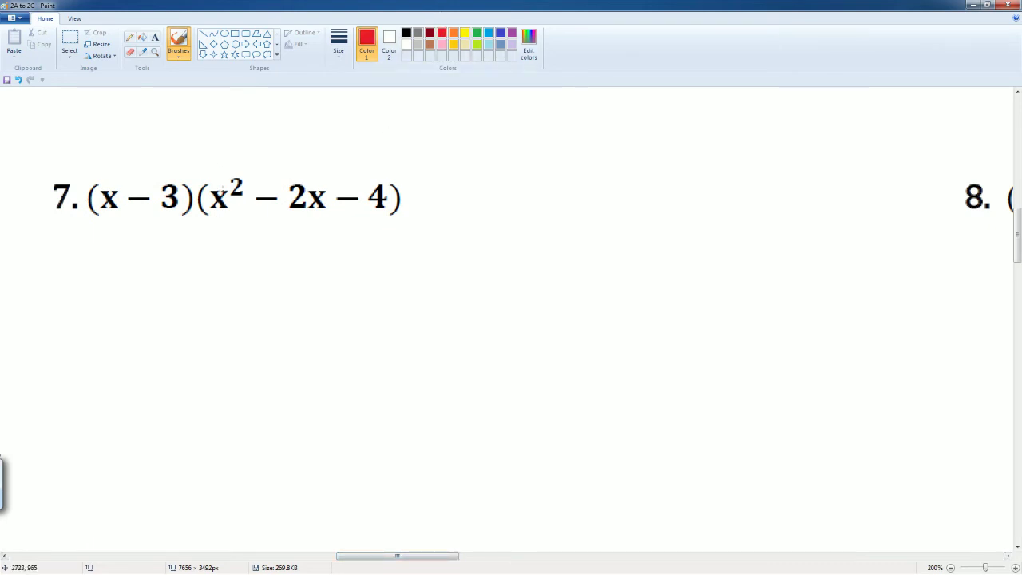
click(163, 127)
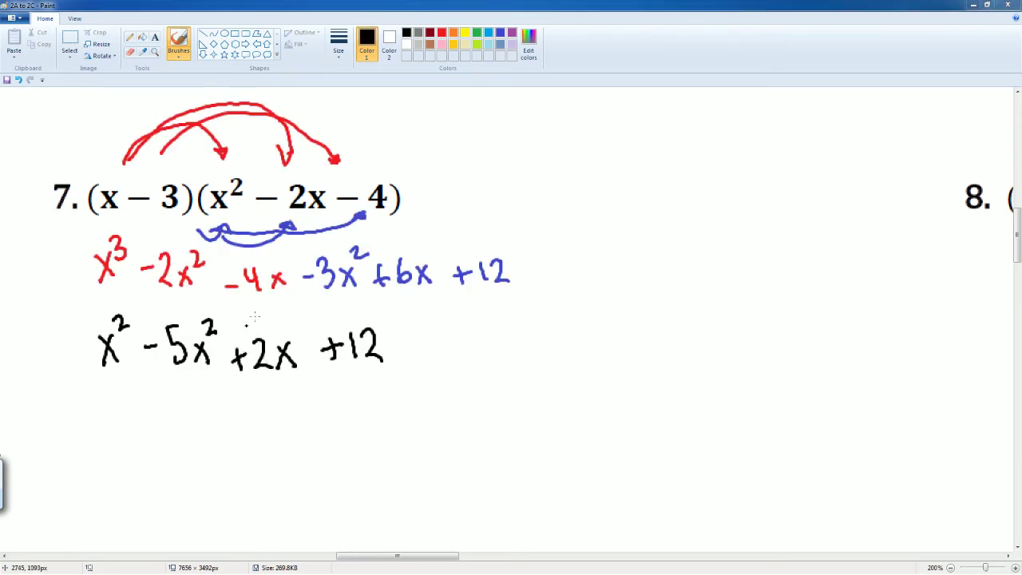
Delete problem 7's working lines and red arrows, erasing the leftover blue mark.
click(70, 39)
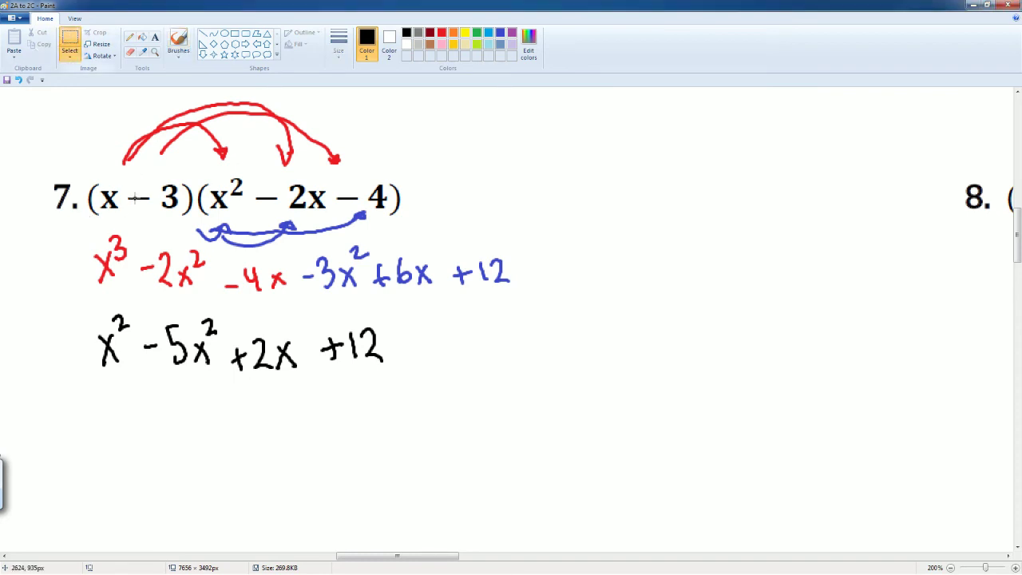
drag(86, 219, 593, 445)
key(Delete)
mouse_move(101, 98)
mouse_down()
mouse_move(353, 186)
mouse_move(371, 178)
mouse_up()
key(Delete)
click(131, 52)
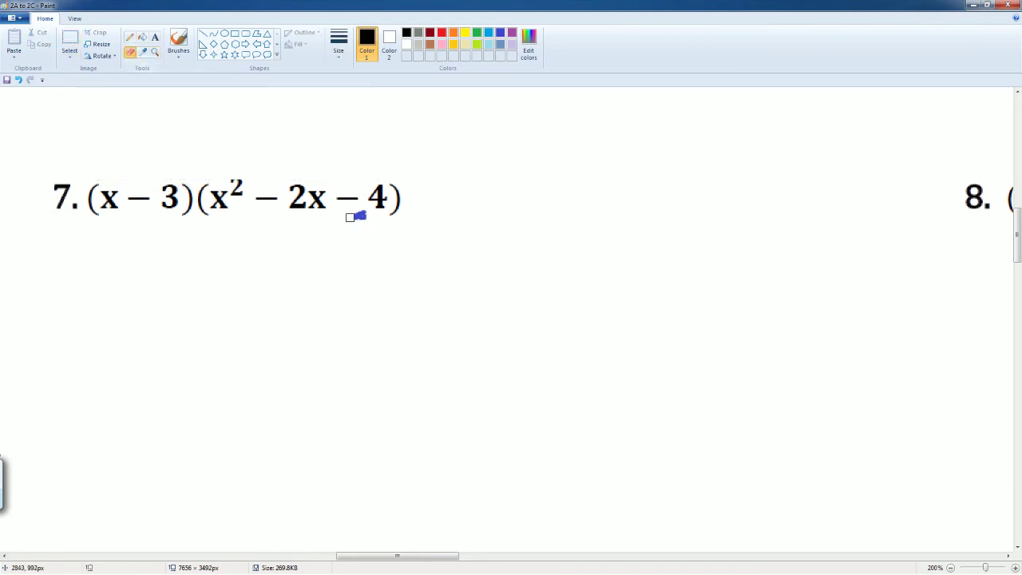
drag(349, 218, 359, 215)
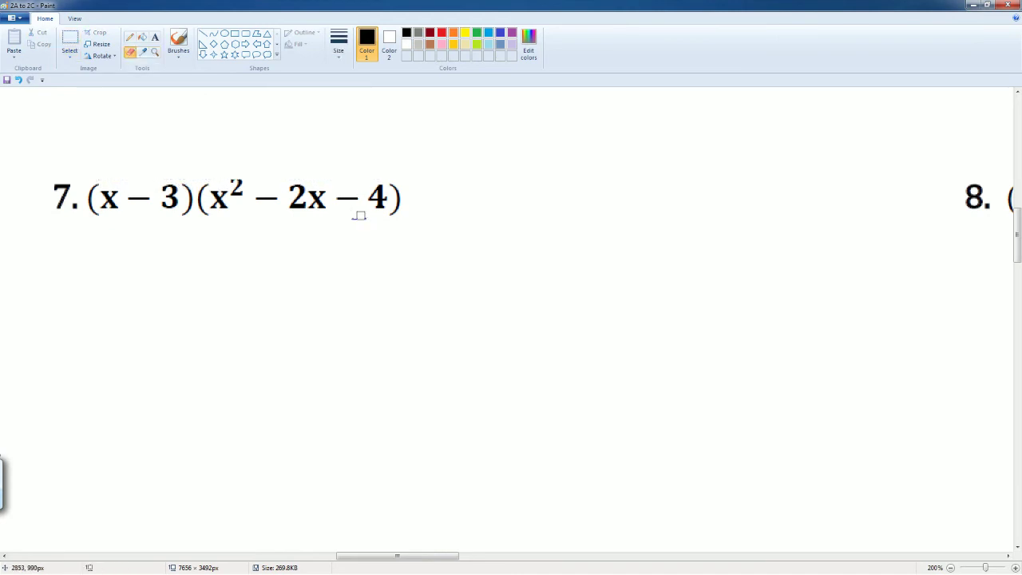
Draw an empty rectangle beneath (x − 3)(x² − 2x − 4) for the box grid.
click(235, 33)
mouse_move(97, 261)
mouse_down()
mouse_move(358, 392)
mouse_move(414, 400)
mouse_up()
drag(215, 263, 221, 269)
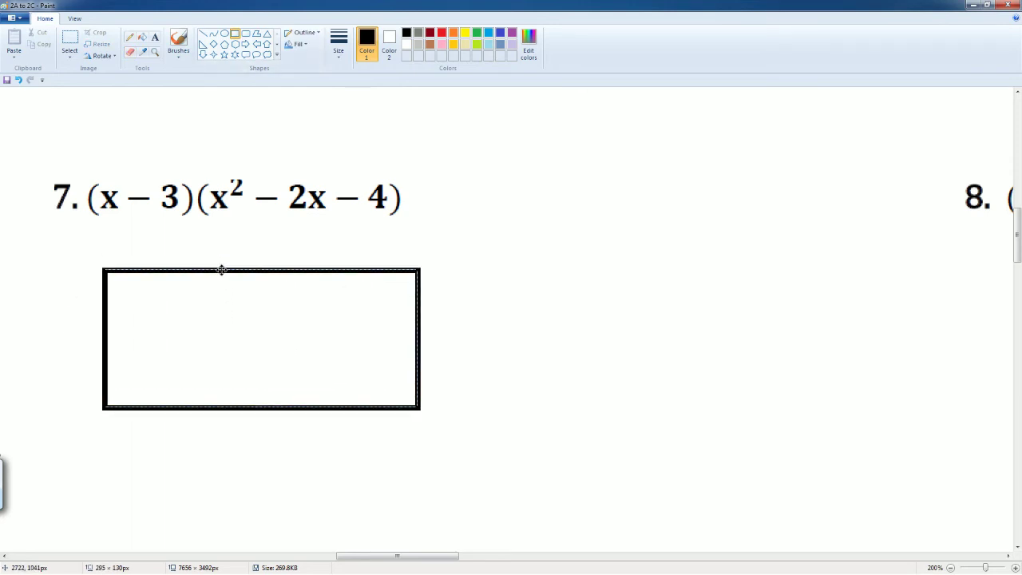
click(369, 251)
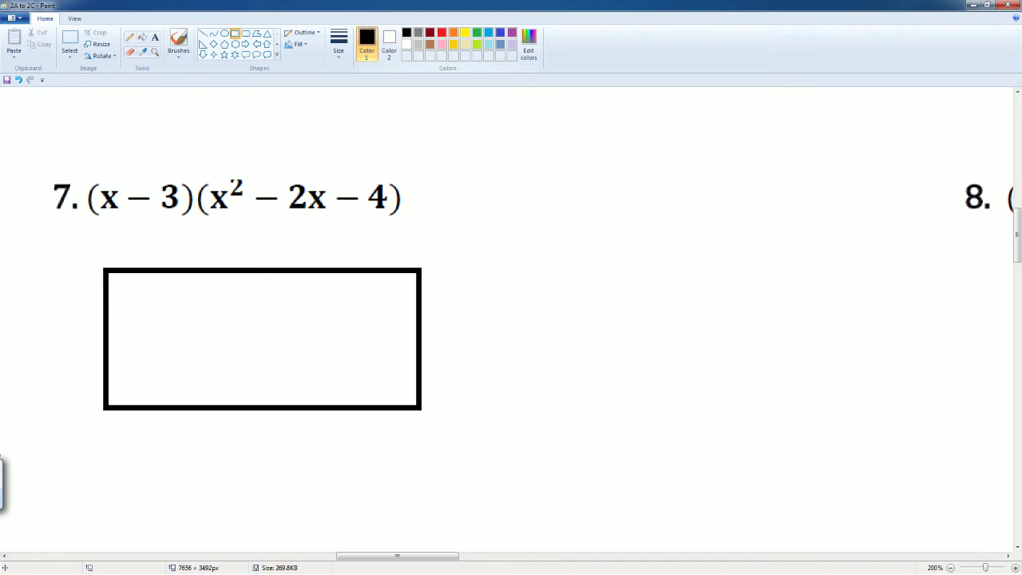
Draw two vertical dividers in the rectangle and label the columns x², −2x and −4.
click(178, 41)
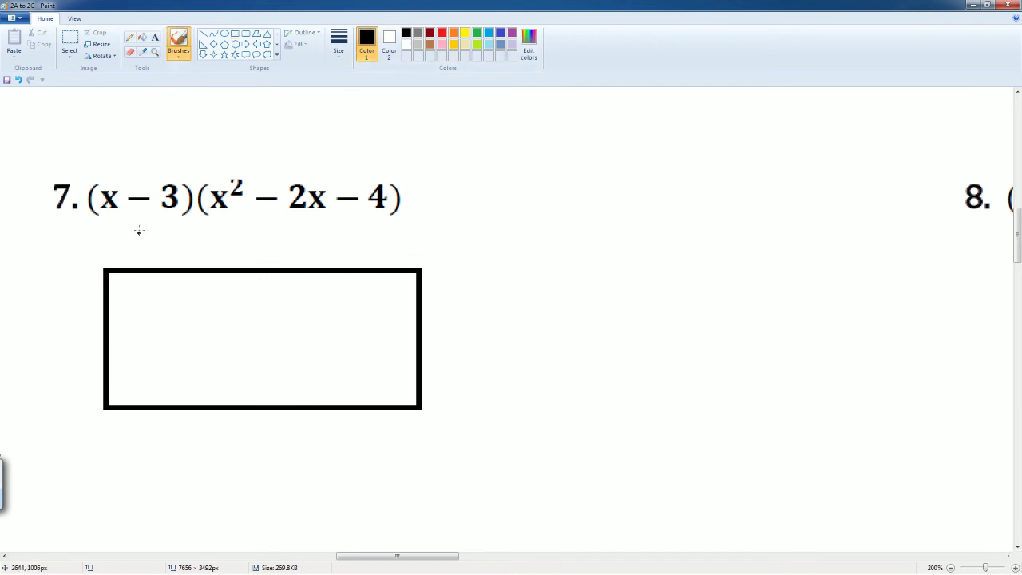
mouse_move(137, 241)
mouse_down()
mouse_move(152, 261)
mouse_move(139, 261)
mouse_move(165, 239)
mouse_up()
drag(188, 274, 205, 410)
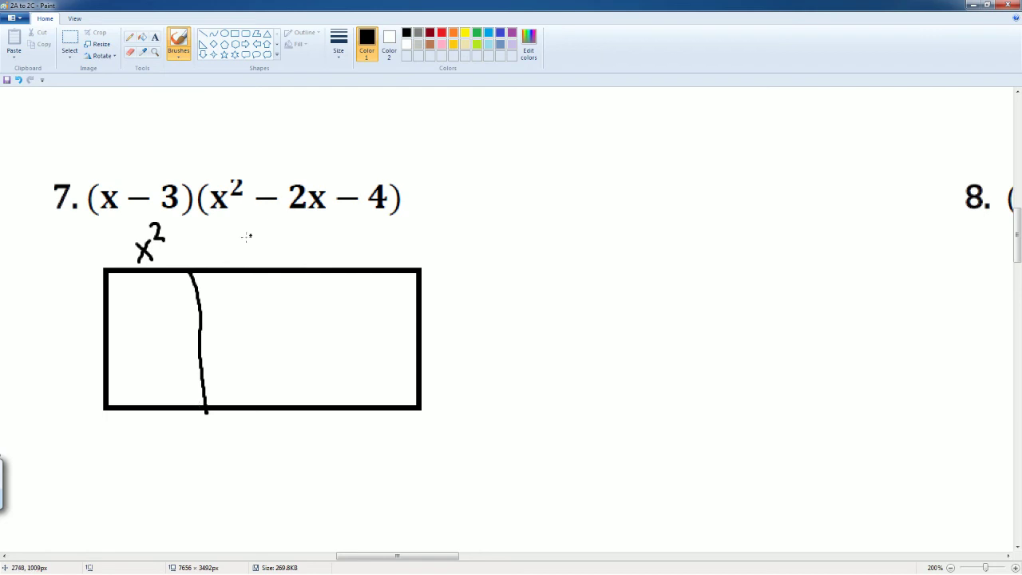
drag(231, 248, 281, 257)
mouse_move(281, 241)
mouse_down()
mouse_move(270, 261)
mouse_move(296, 294)
mouse_move(309, 402)
mouse_up()
drag(345, 250, 357, 249)
drag(368, 229, 383, 259)
Split the rectangle into two rows and label them x and −3.
drag(107, 339, 415, 325)
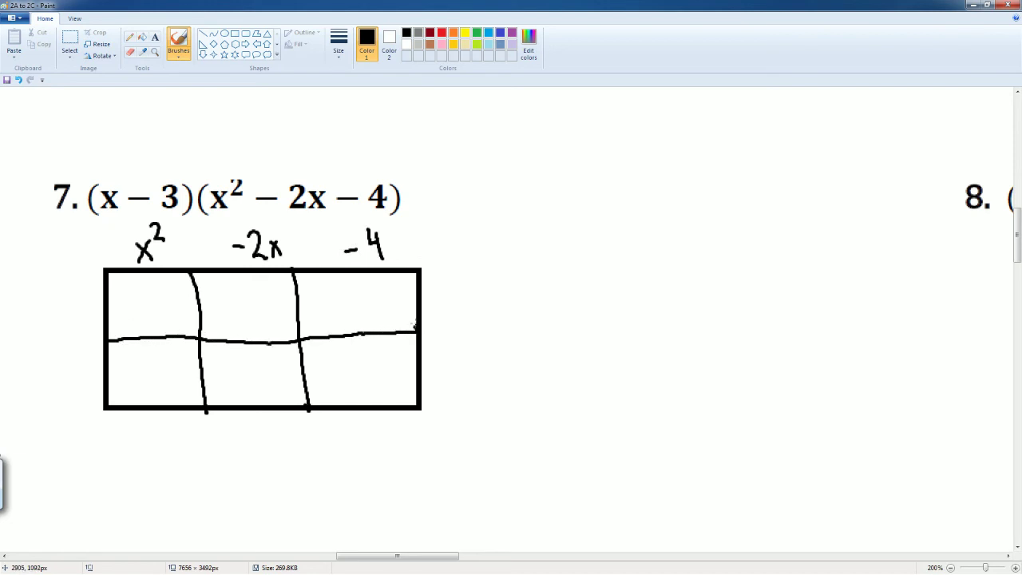
drag(62, 291, 76, 322)
drag(75, 296, 68, 323)
drag(60, 376, 71, 374)
drag(75, 359, 83, 384)
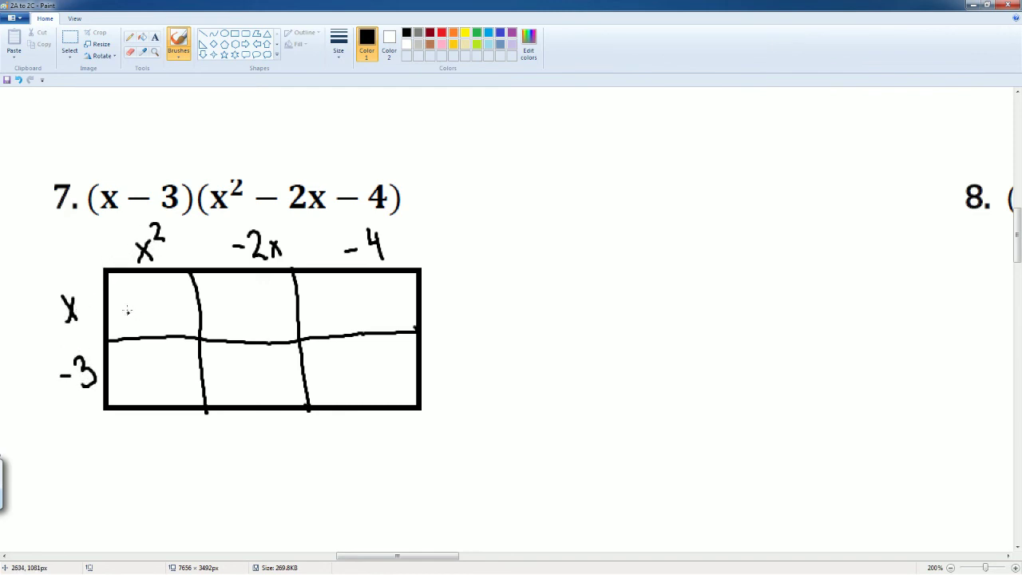
Write x³, −2x² and −4x in the top row of cells.
mouse_move(131, 304)
mouse_down()
mouse_move(149, 327)
mouse_move(138, 327)
mouse_up()
drag(149, 284, 151, 304)
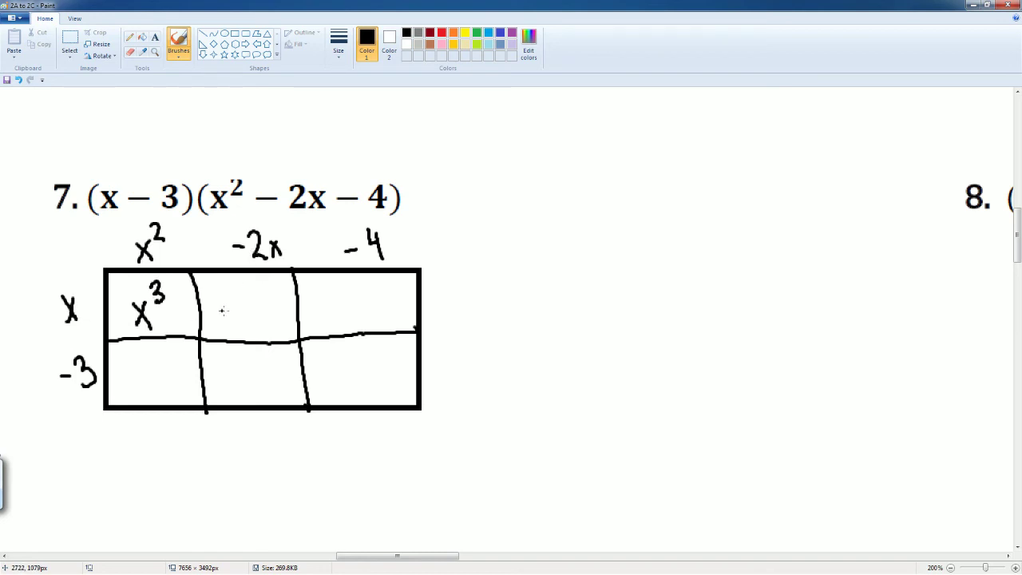
drag(222, 313, 279, 331)
drag(283, 309, 264, 331)
drag(270, 294, 291, 306)
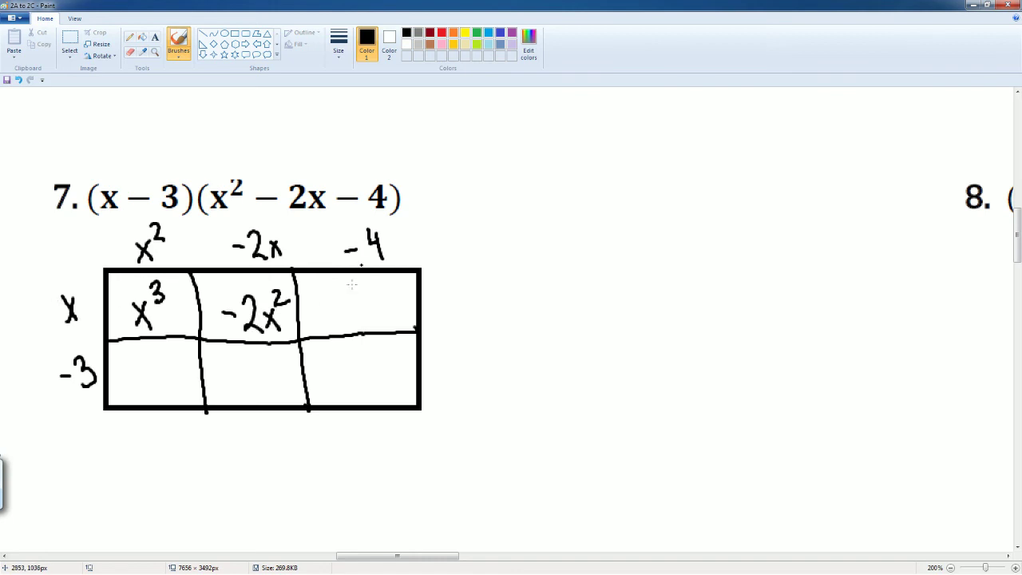
drag(337, 312, 346, 312)
mouse_move(360, 292)
mouse_down()
mouse_move(357, 308)
mouse_move(368, 308)
mouse_up()
mouse_move(366, 294)
mouse_down()
mouse_move(367, 326)
mouse_move(395, 324)
mouse_move(382, 323)
mouse_up()
Write −3x², 6x and +12 in the bottom row of cells.
mouse_move(120, 379)
mouse_down()
mouse_move(150, 377)
mouse_move(139, 395)
mouse_up()
mouse_move(158, 376)
mouse_down()
mouse_move(173, 394)
mouse_move(162, 397)
mouse_up()
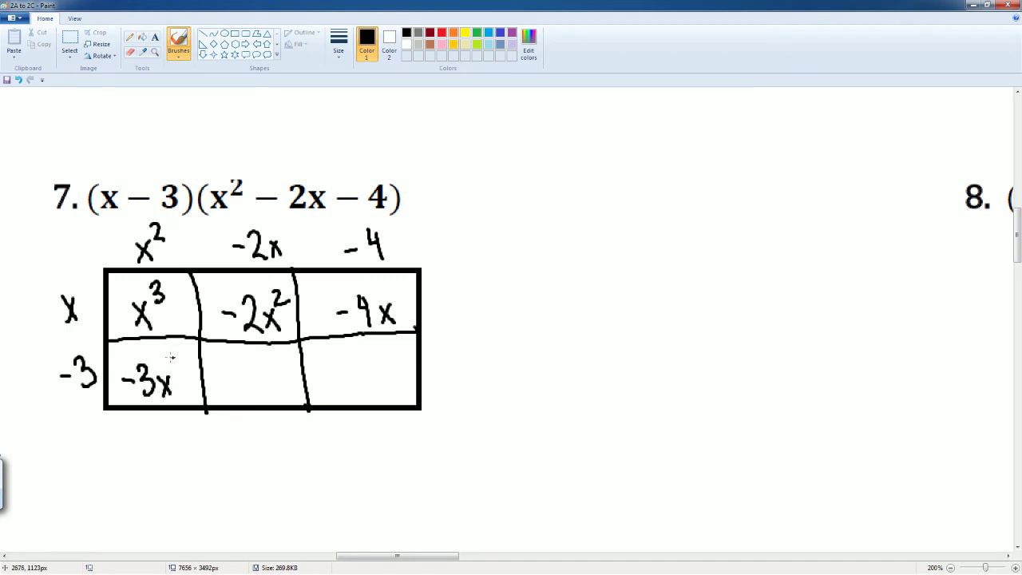
drag(171, 357, 184, 370)
mouse_move(248, 362)
mouse_down()
mouse_move(243, 381)
mouse_move(276, 391)
mouse_up()
drag(275, 369, 261, 390)
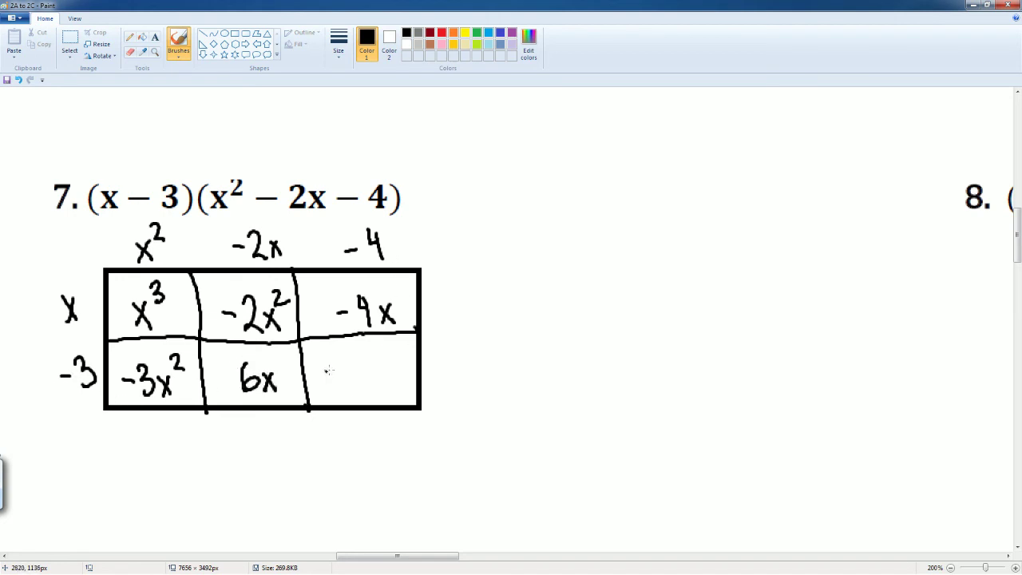
drag(345, 368, 344, 392)
drag(338, 381, 363, 392)
drag(369, 366, 389, 391)
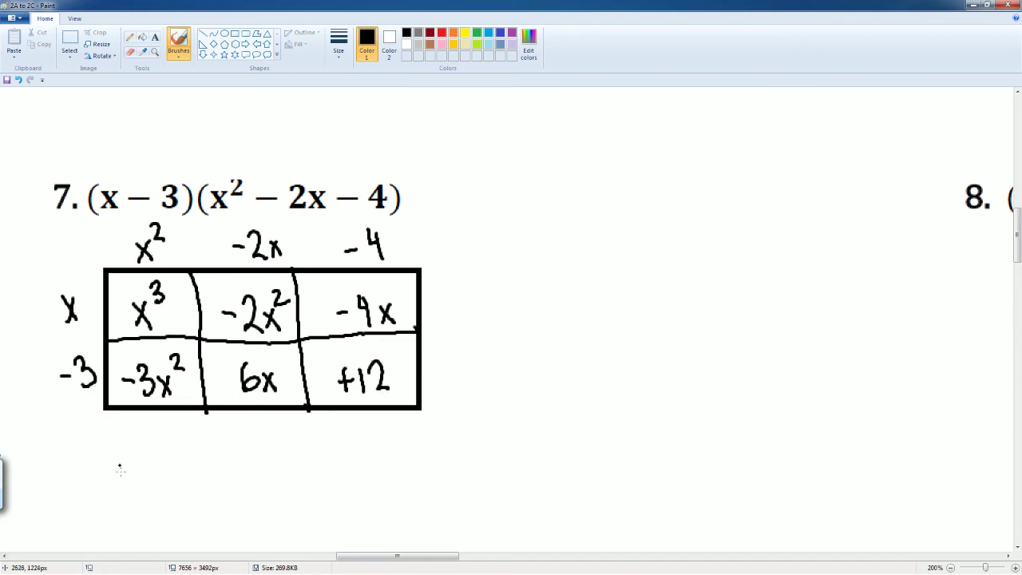
Start the answer with x³, circle −2x² and −3x² in red, and write −5x².
mouse_move(121, 465)
mouse_down()
mouse_move(146, 497)
mouse_move(128, 501)
mouse_up()
mouse_move(134, 452)
mouse_down()
mouse_move(144, 455)
mouse_move(137, 477)
mouse_up()
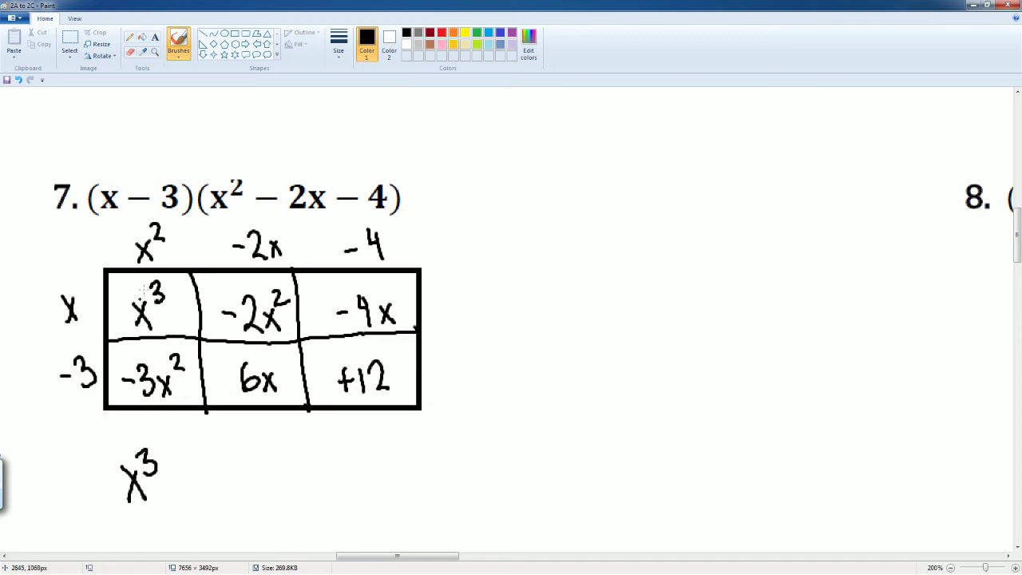
mouse_move(126, 288)
mouse_down()
mouse_move(135, 277)
mouse_move(151, 336)
mouse_move(122, 281)
mouse_up()
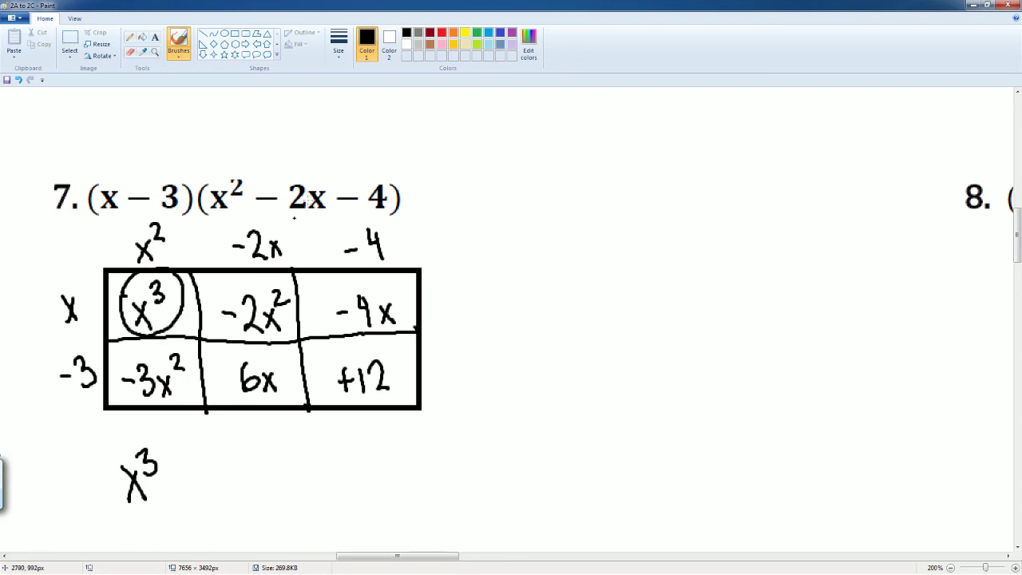
click(441, 32)
mouse_move(195, 353)
mouse_down()
mouse_move(188, 342)
mouse_move(107, 386)
mouse_move(192, 358)
mouse_up()
mouse_move(289, 288)
mouse_down()
mouse_move(277, 281)
mouse_move(254, 350)
mouse_move(291, 302)
mouse_up()
drag(169, 484, 185, 483)
mouse_move(214, 469)
mouse_down()
mouse_move(203, 471)
mouse_move(206, 505)
mouse_move(238, 505)
mouse_up()
mouse_move(236, 479)
mouse_down()
mouse_move(225, 506)
mouse_move(242, 477)
mouse_up()
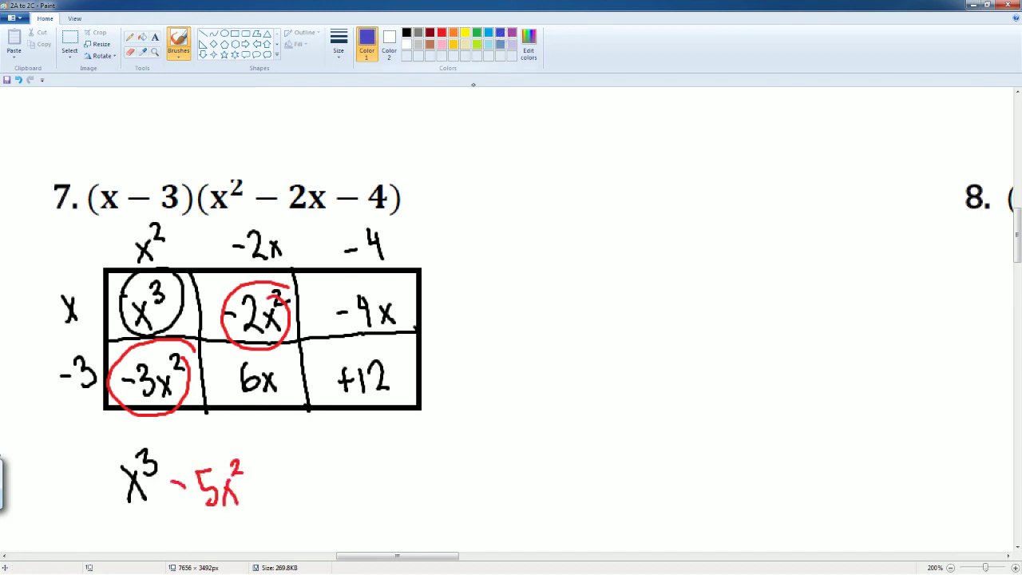
Circle 6x and −4x in blue and write +2x in the answer.
mouse_move(296, 344)
mouse_down()
mouse_move(227, 355)
mouse_move(299, 375)
mouse_move(289, 341)
mouse_up()
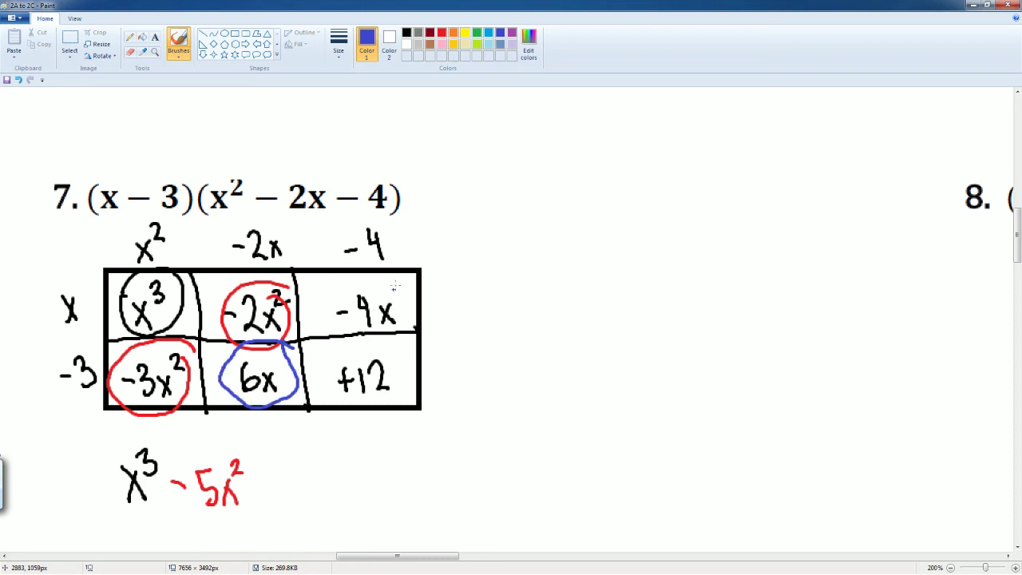
mouse_move(395, 286)
mouse_down()
mouse_move(365, 345)
mouse_move(384, 280)
mouse_up()
mouse_move(273, 474)
mouse_down()
mouse_move(269, 502)
mouse_move(283, 484)
mouse_up()
mouse_move(286, 473)
mouse_down()
mouse_move(289, 500)
mouse_move(300, 498)
mouse_up()
mouse_move(299, 477)
mouse_down()
mouse_move(327, 500)
mouse_move(309, 499)
mouse_up()
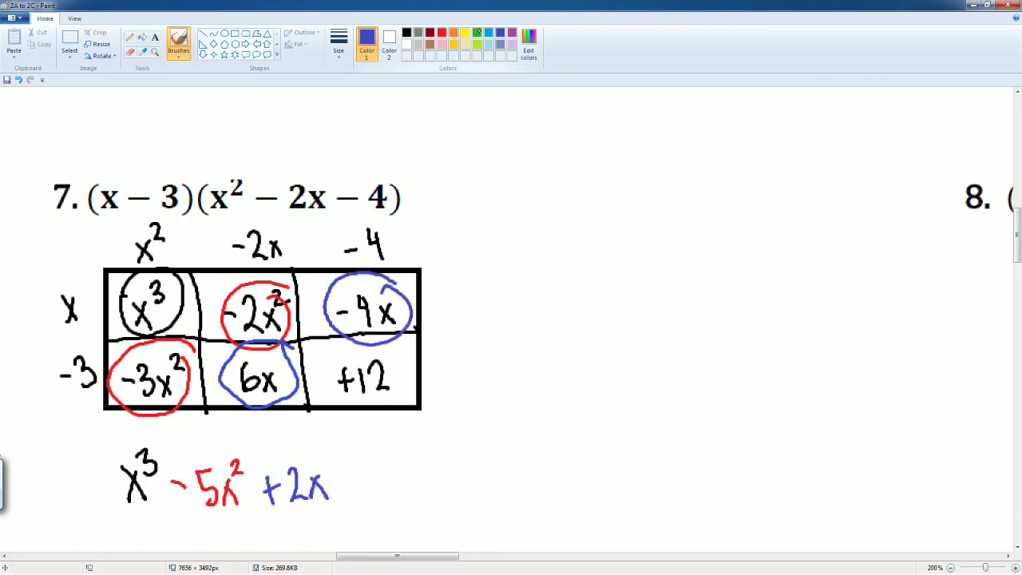
Circle +12 in green and finish the answer with +12.
click(476, 32)
mouse_move(375, 344)
mouse_down()
mouse_move(335, 399)
mouse_move(391, 352)
mouse_up()
mouse_move(353, 475)
mouse_down()
mouse_move(357, 496)
mouse_move(364, 483)
mouse_up()
drag(375, 471, 374, 500)
drag(384, 476, 411, 500)
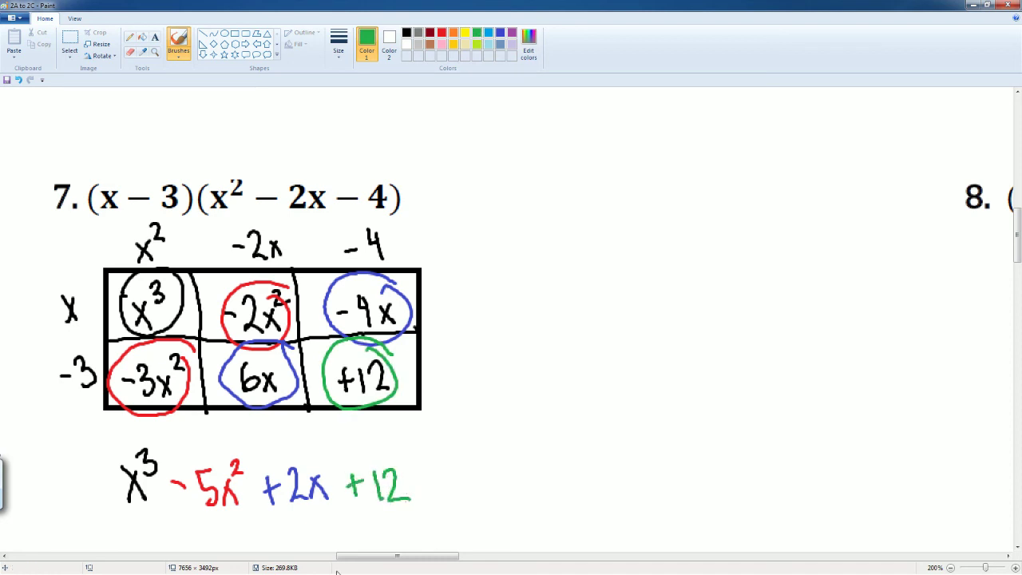
Scroll right to bring problem 8, (2x − 4)(3x − 5), into view.
drag(364, 563, 464, 570)
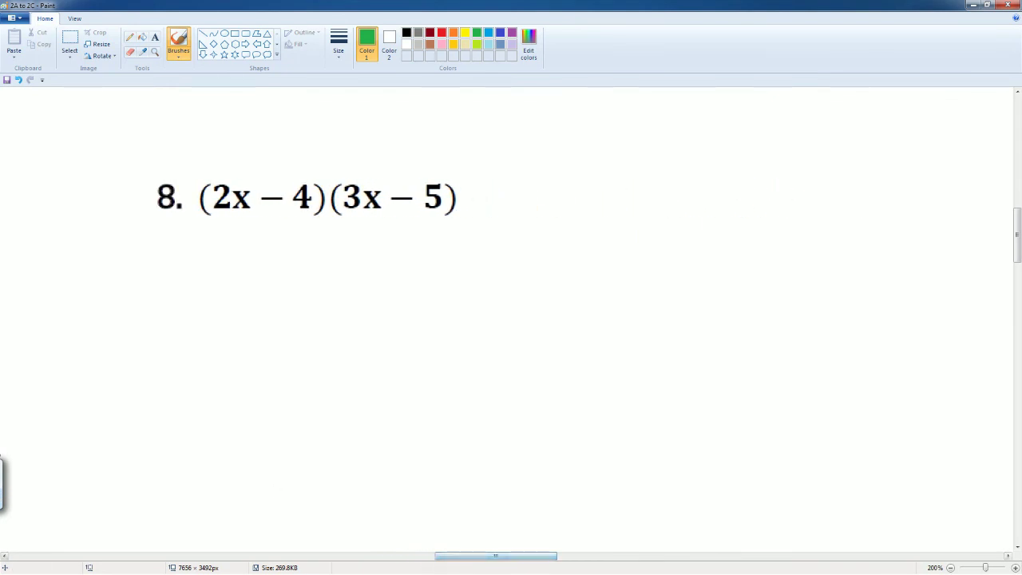